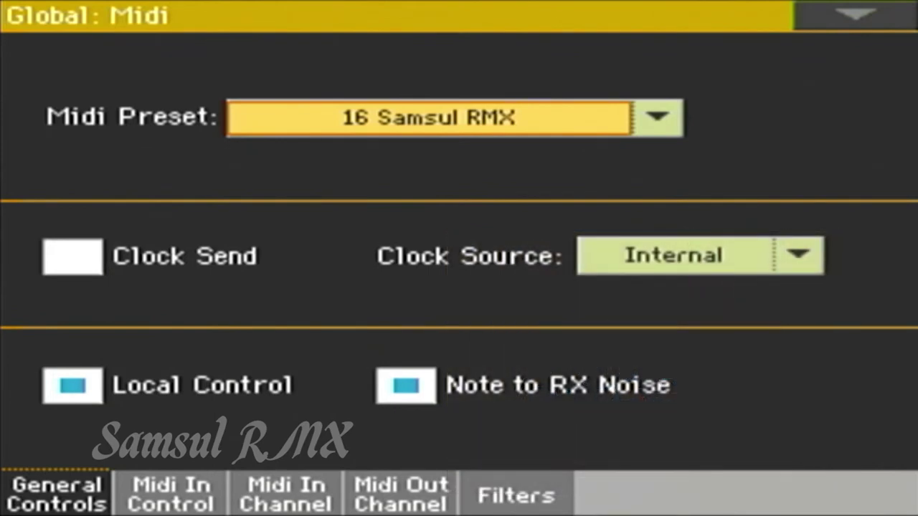
Set the MIDI clock source to Internal and leave Local Control enabled
click(798, 255)
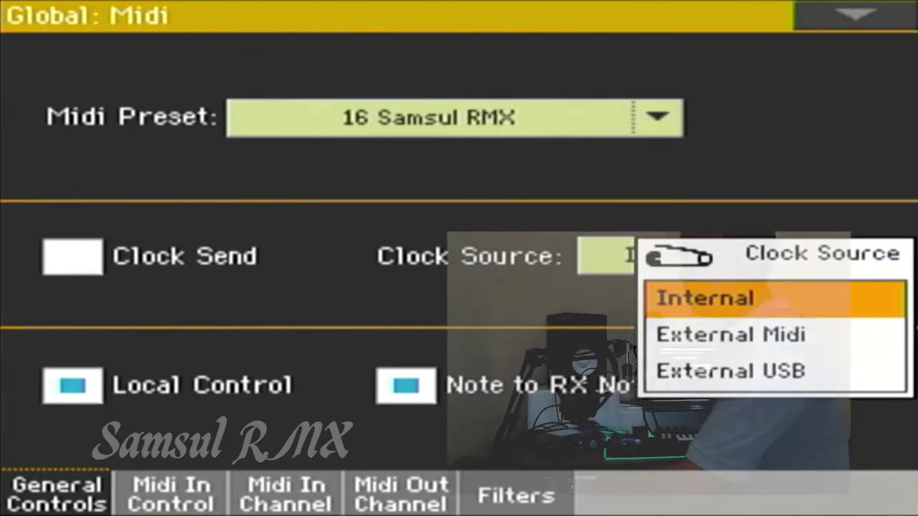
click(774, 299)
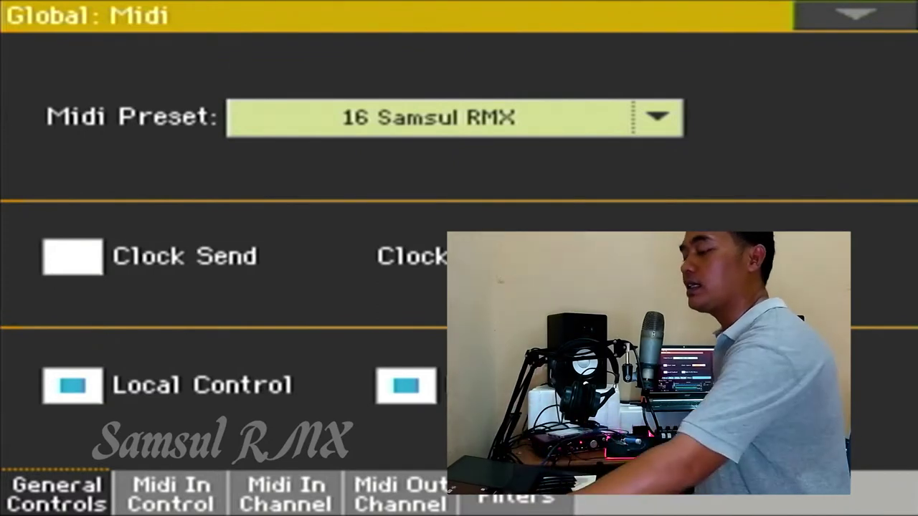
click(73, 385)
click(72, 386)
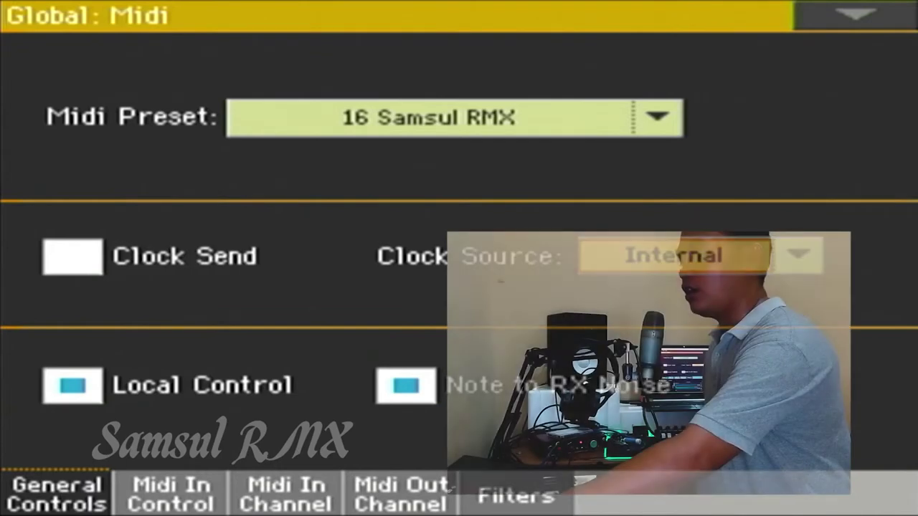
Enable Octave Transpose and Track Mute Active in the MIDI In control settings
click(171, 495)
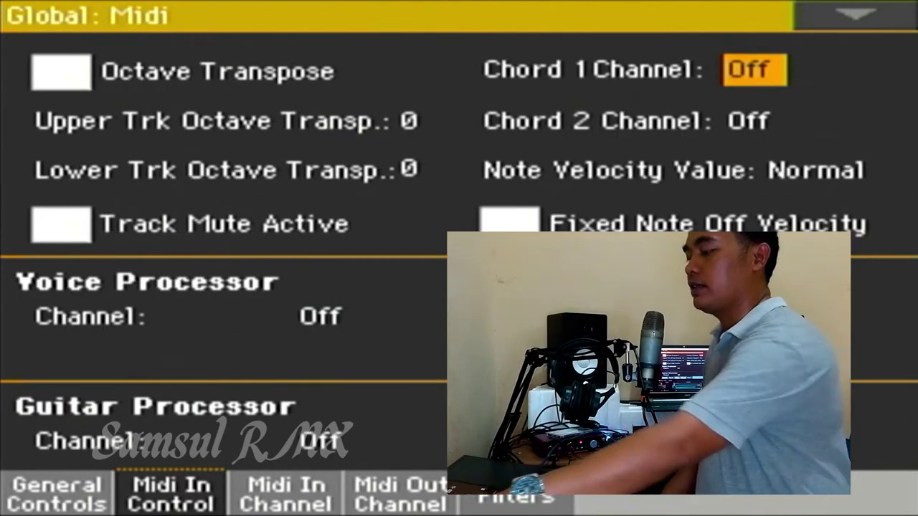
click(61, 72)
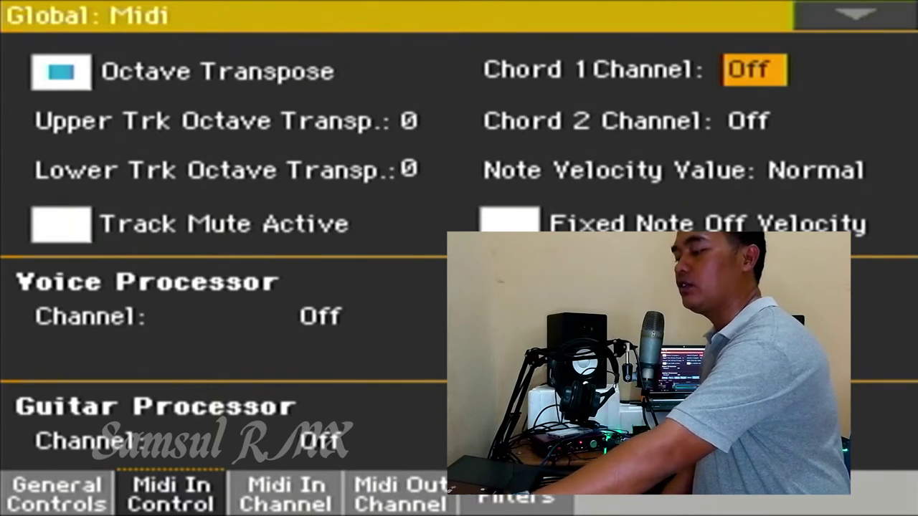
click(60, 224)
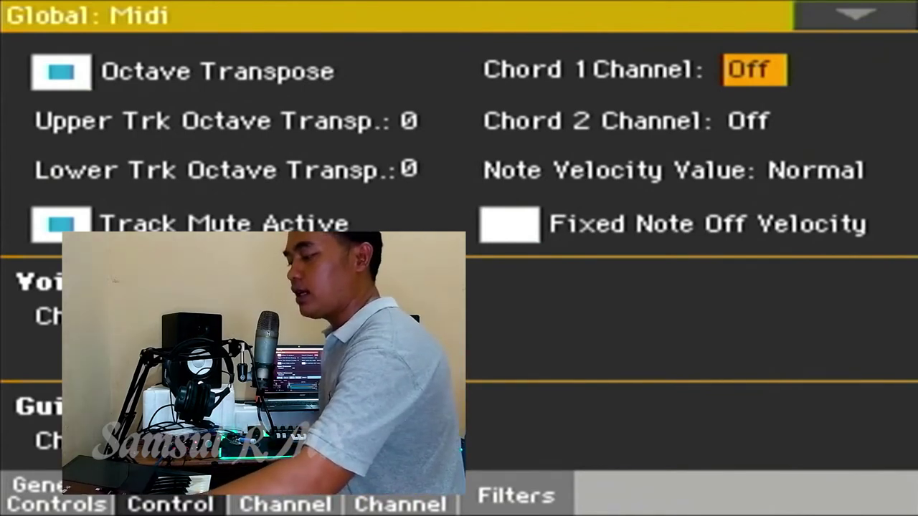
Review the style tracks in Style Play, from Drum through Acc 5, to see which tracks need MIDI In channels
click(285, 504)
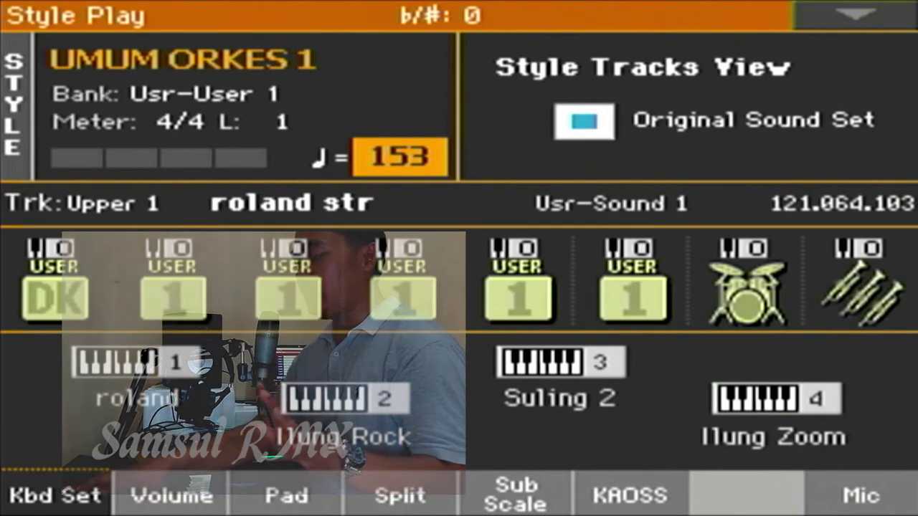
click(171, 495)
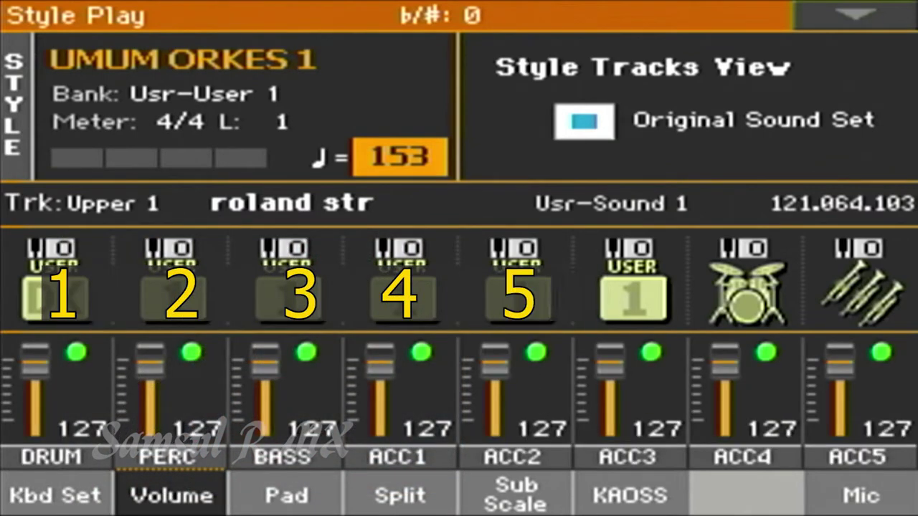
click(56, 496)
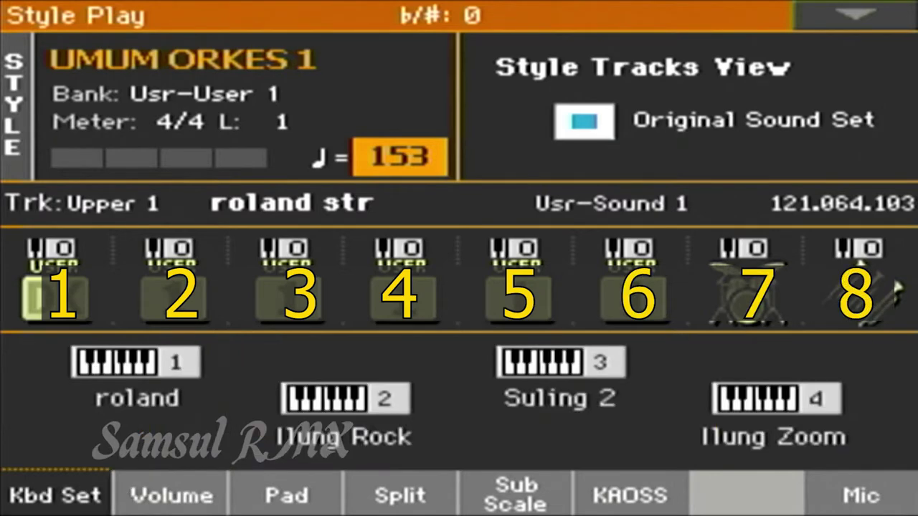
click(170, 496)
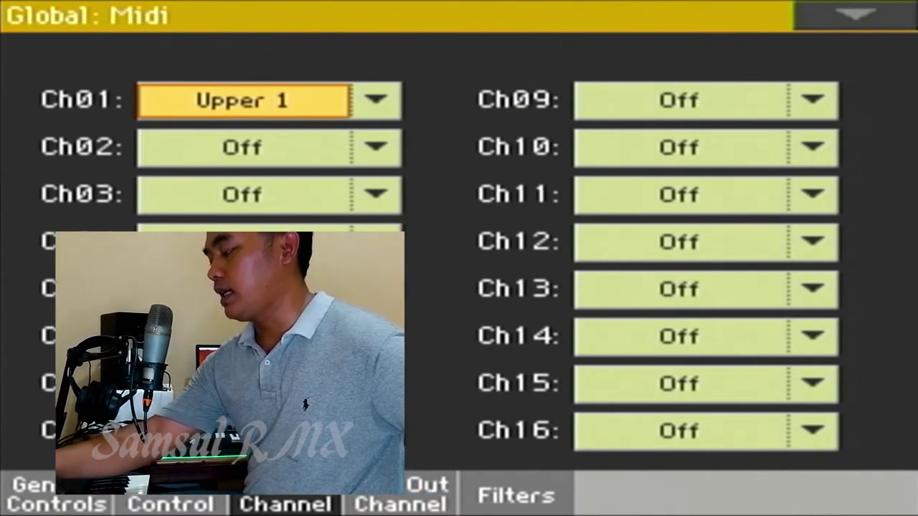
Assign Bass to MIDI In channel 9, Drum to channel 10 and Percussion to channel 11
click(678, 100)
click(678, 431)
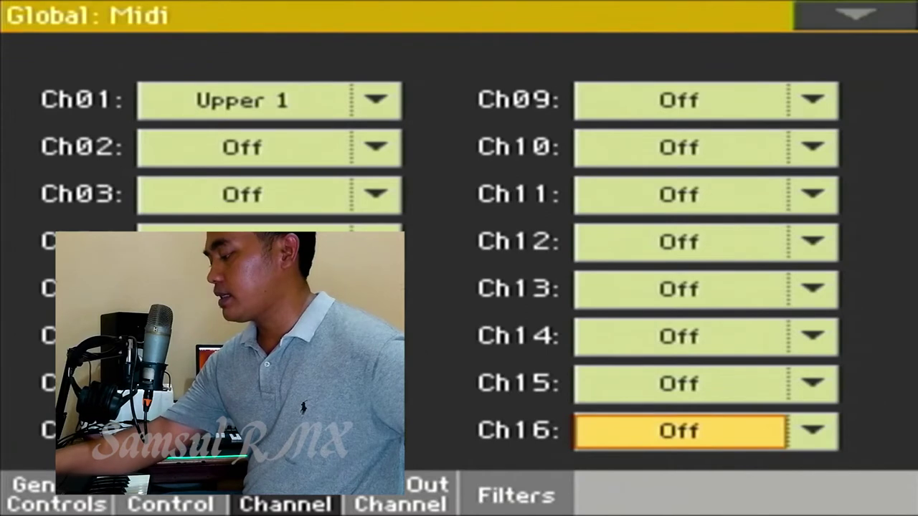
click(678, 100)
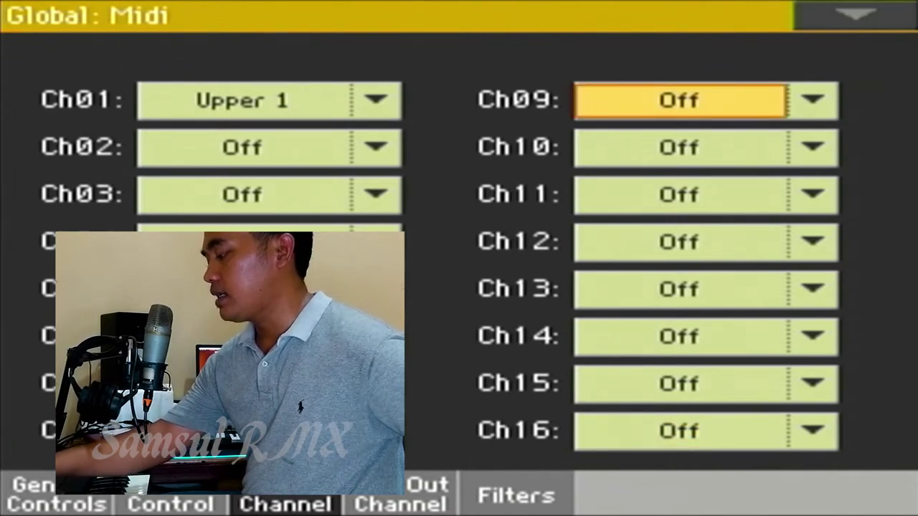
click(812, 101)
click(713, 82)
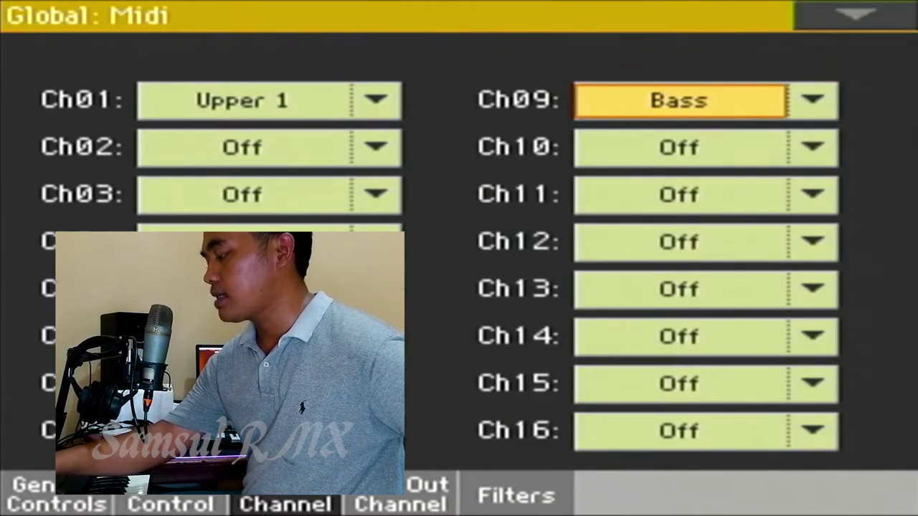
click(812, 148)
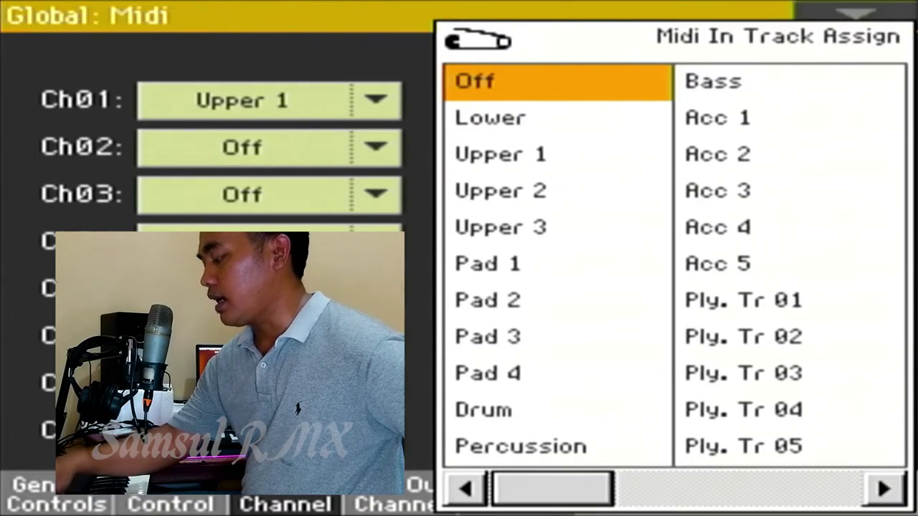
click(483, 410)
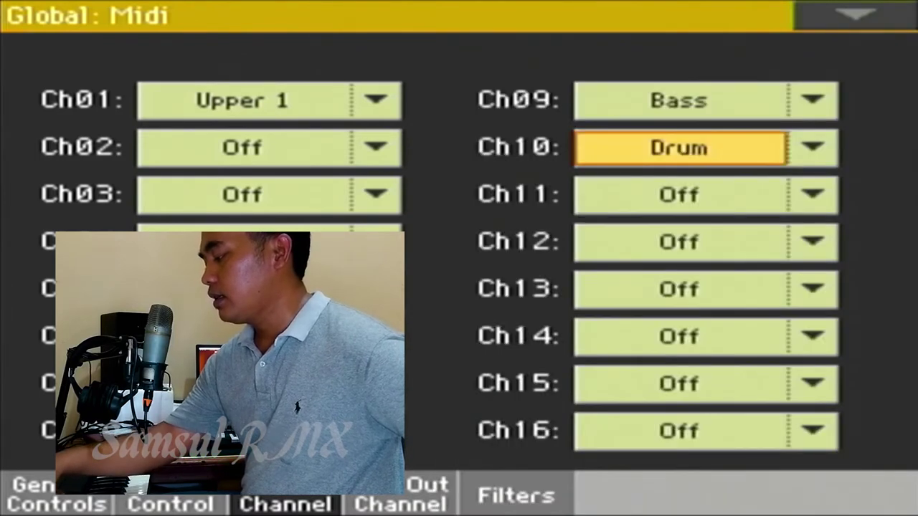
click(813, 195)
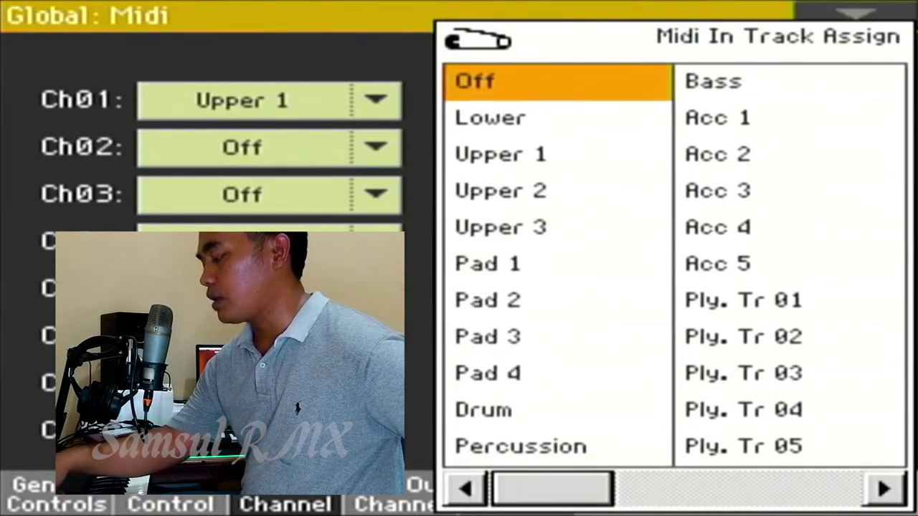
click(521, 446)
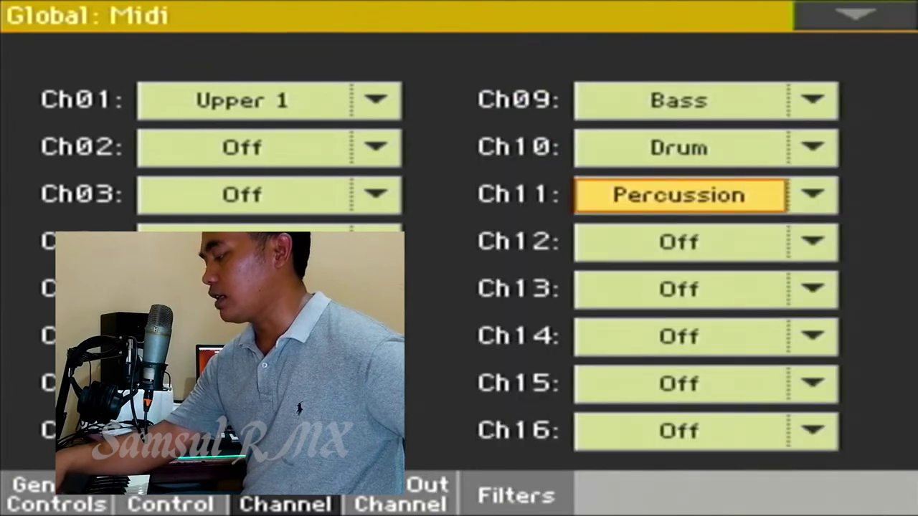
Assign Acc 1 through Acc 5 to MIDI In channels 12 to 16 in order, and set channel 1 to Off
click(813, 242)
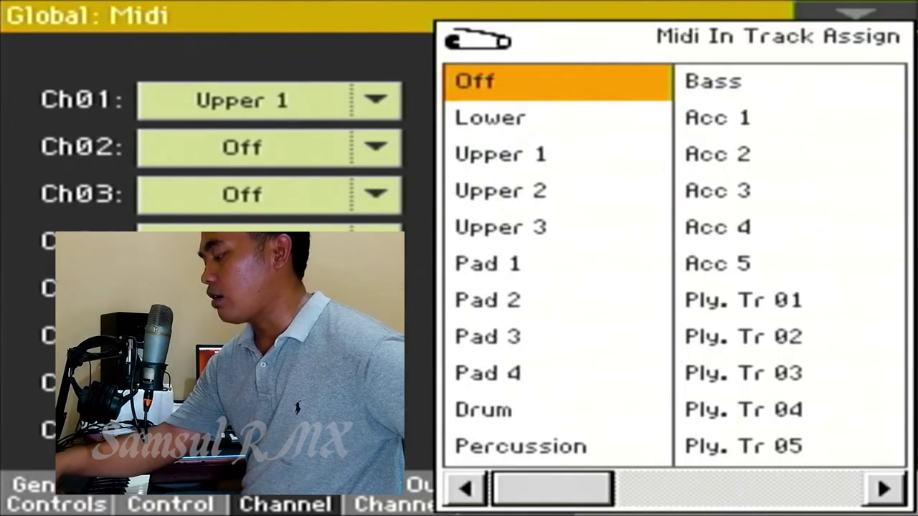
click(717, 117)
click(812, 289)
click(717, 155)
click(813, 337)
click(716, 191)
click(812, 383)
click(716, 227)
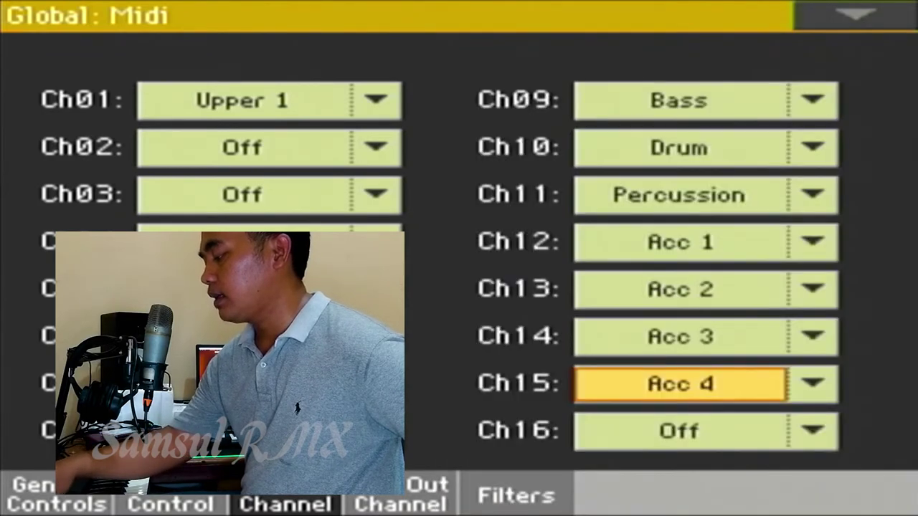
click(812, 431)
click(716, 263)
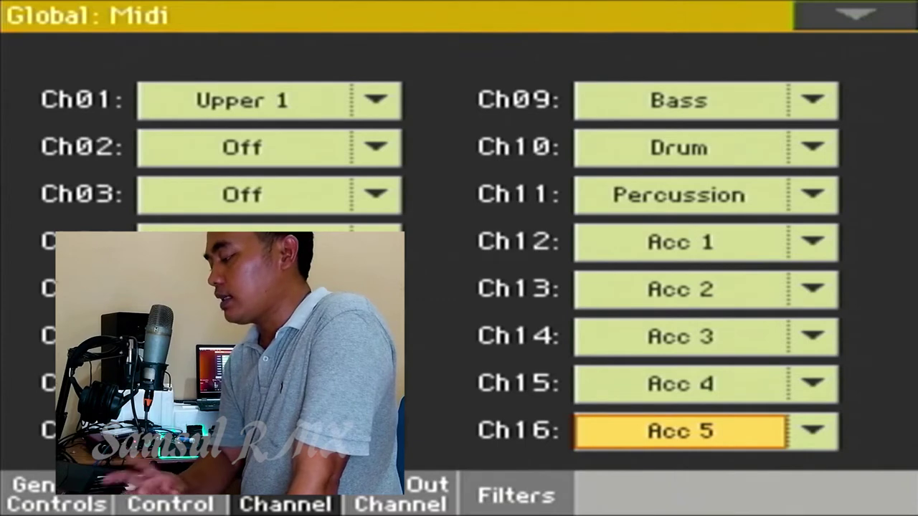
click(242, 101)
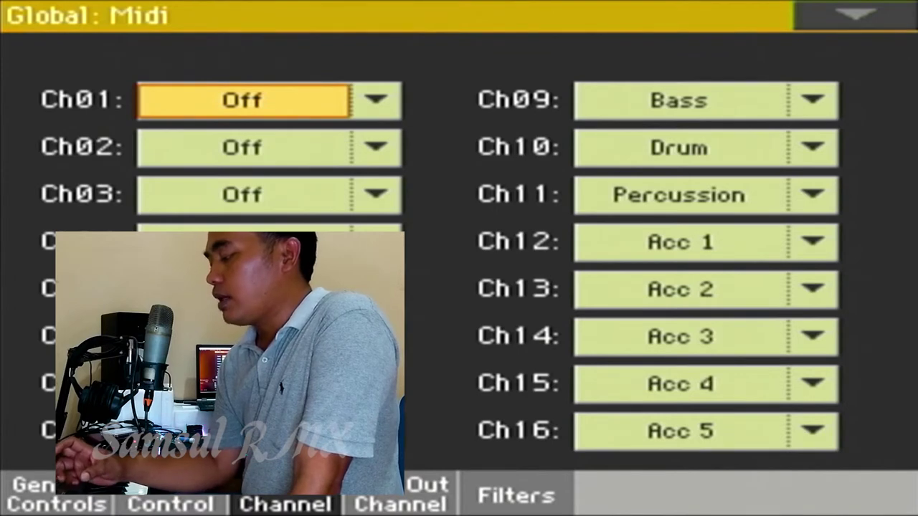
Open the MIDI Out channel assignments and compare them with the style and keyboard tracks in Style Play
click(400, 496)
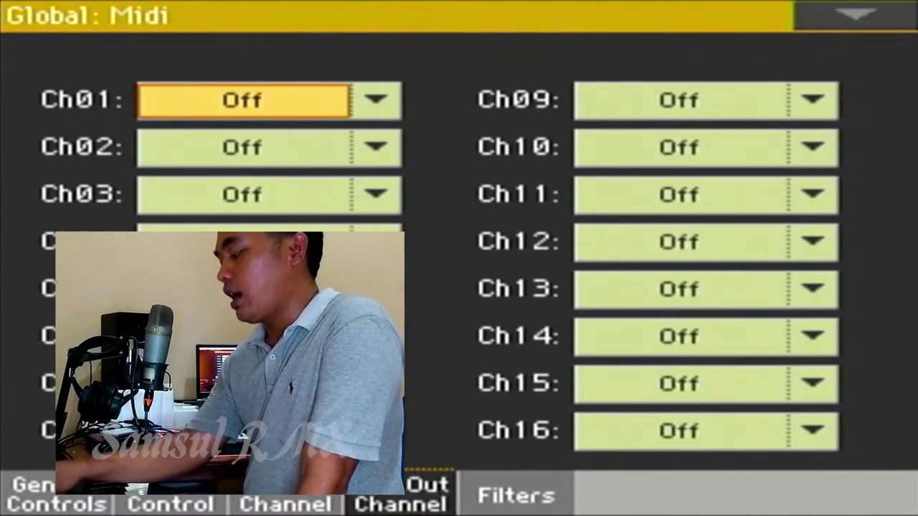
key(Escape)
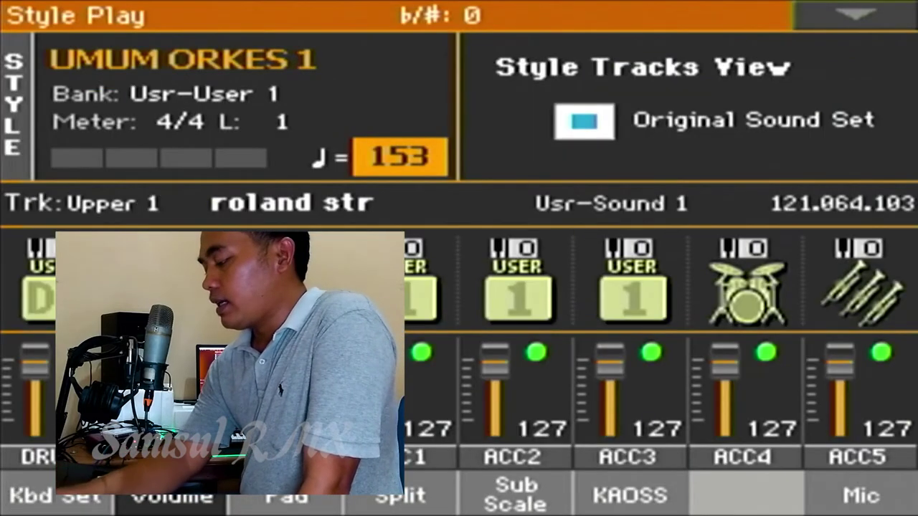
key(Escape)
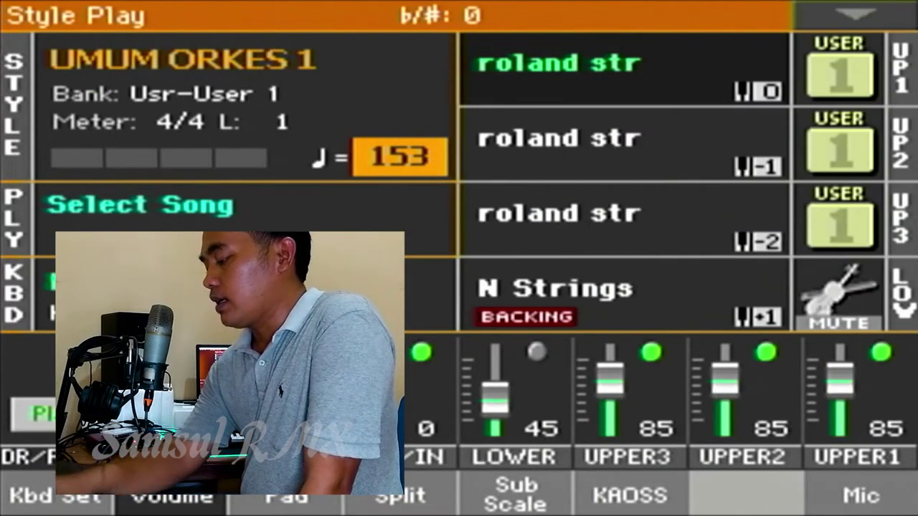
key(g)
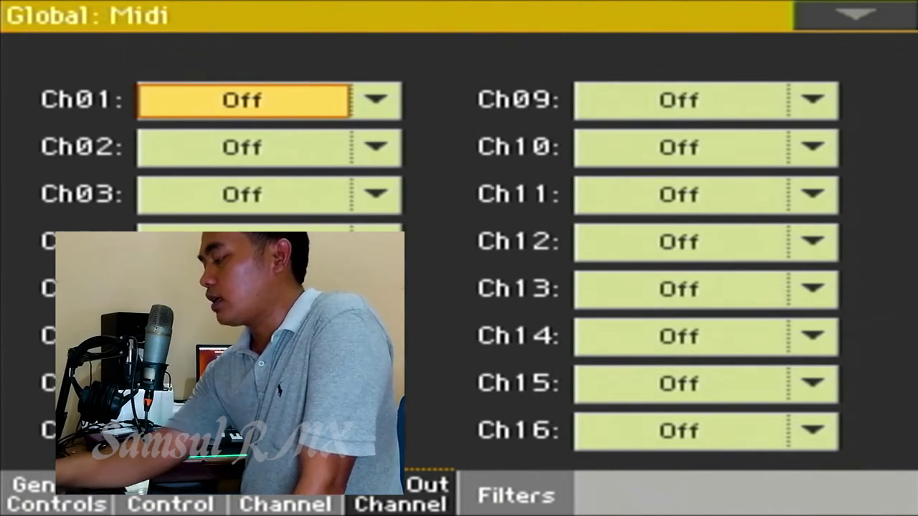
Assign Upper 1 to MIDI Out channel 1, checking it against the Style Play keyboard tracks and the MIDI In assignments
click(376, 100)
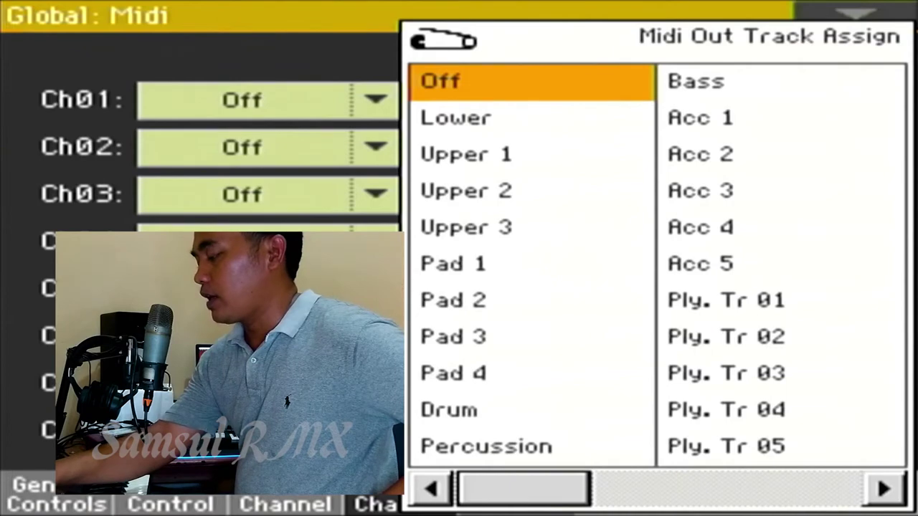
click(456, 118)
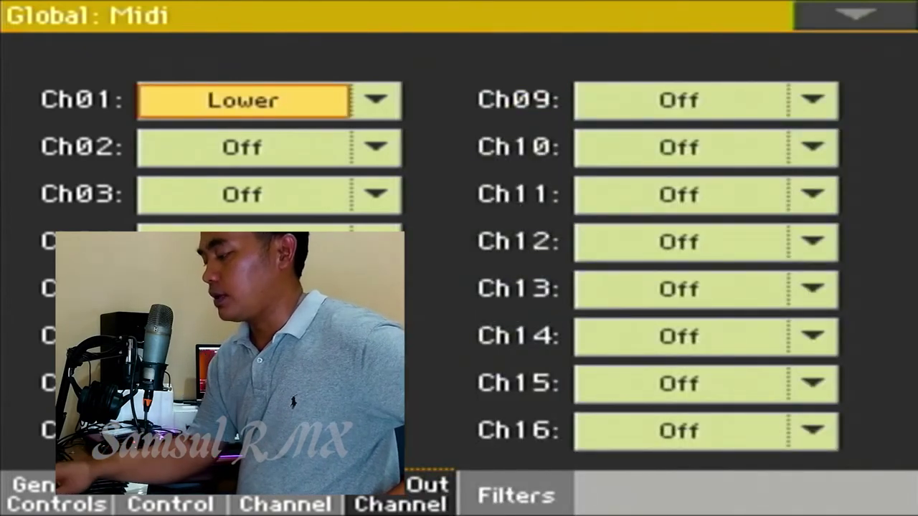
key(Down)
key(Escape)
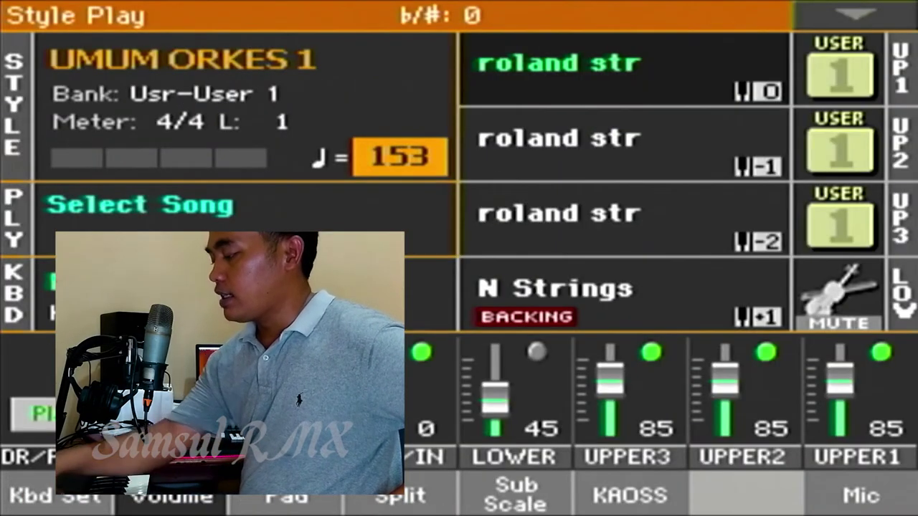
click(559, 65)
key(Escape)
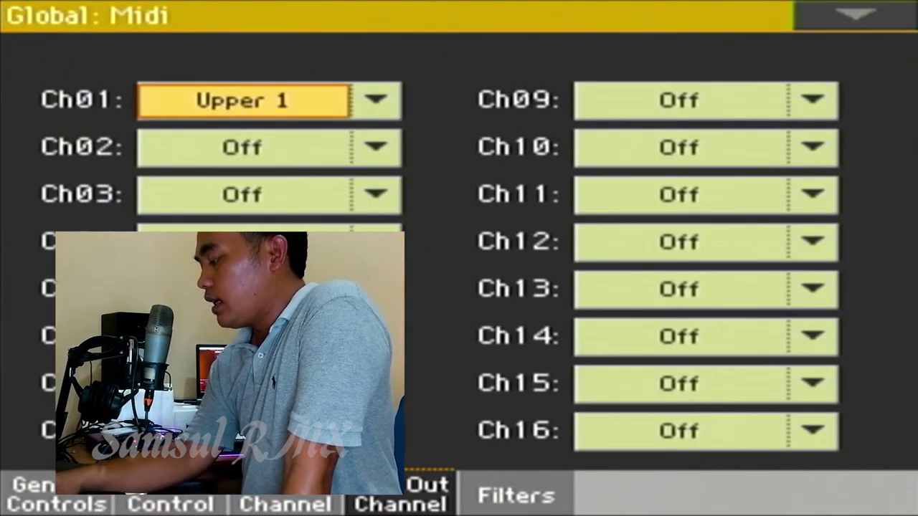
click(286, 504)
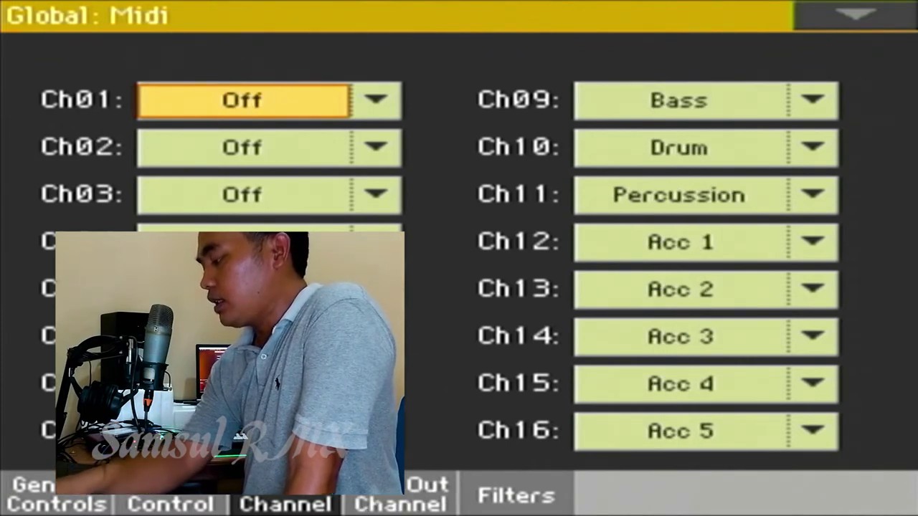
click(400, 494)
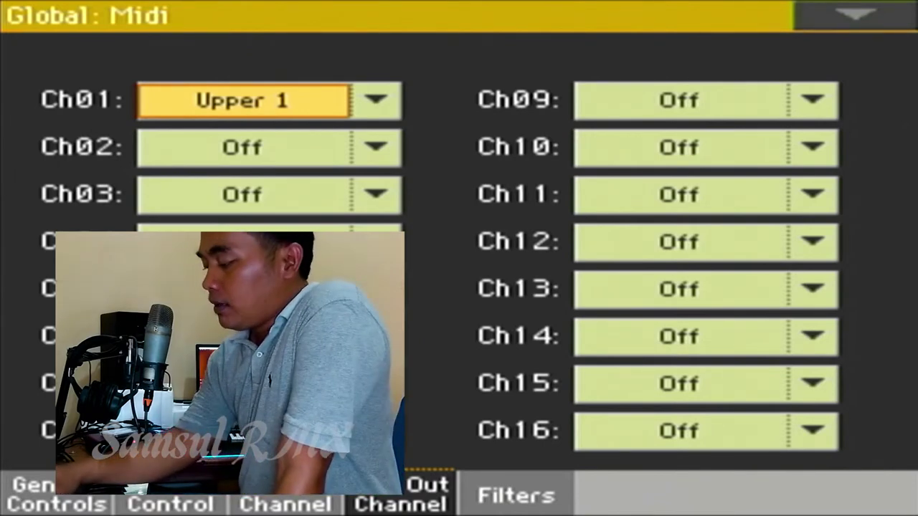
Set the first MIDI In filter to Prg. Change
click(516, 496)
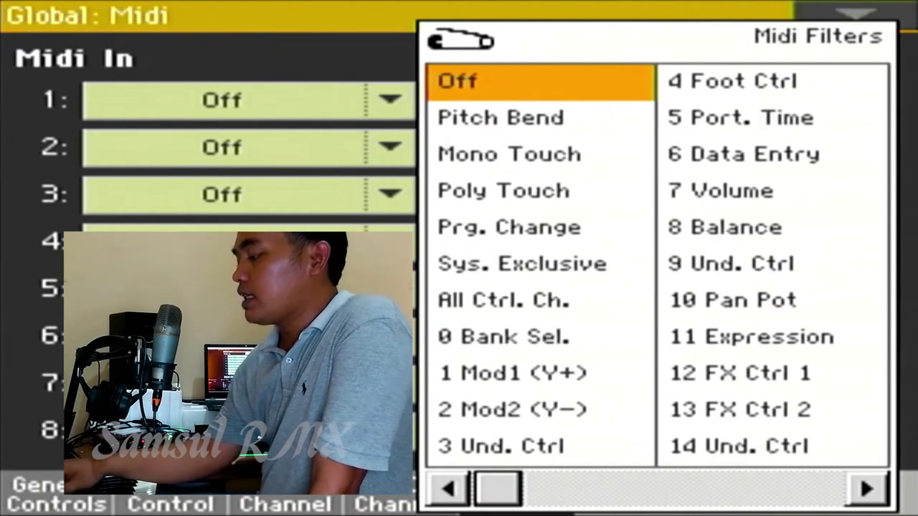
click(502, 118)
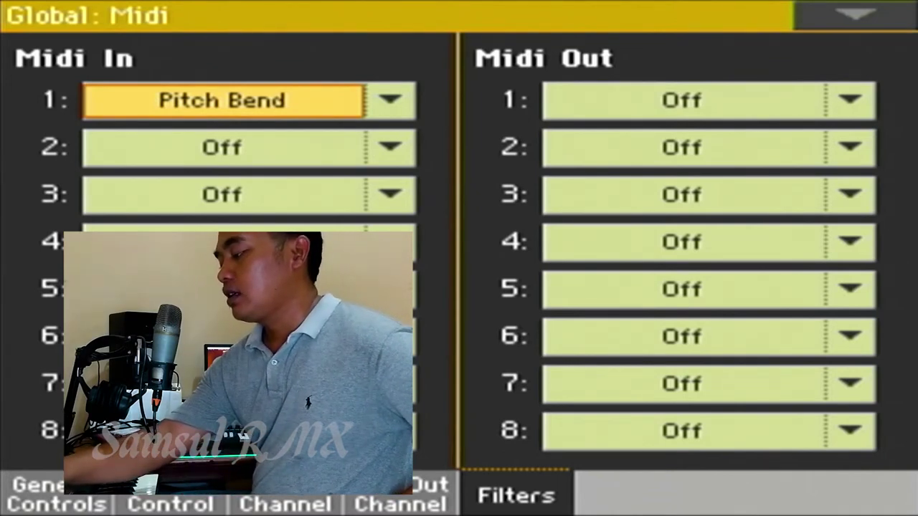
click(390, 100)
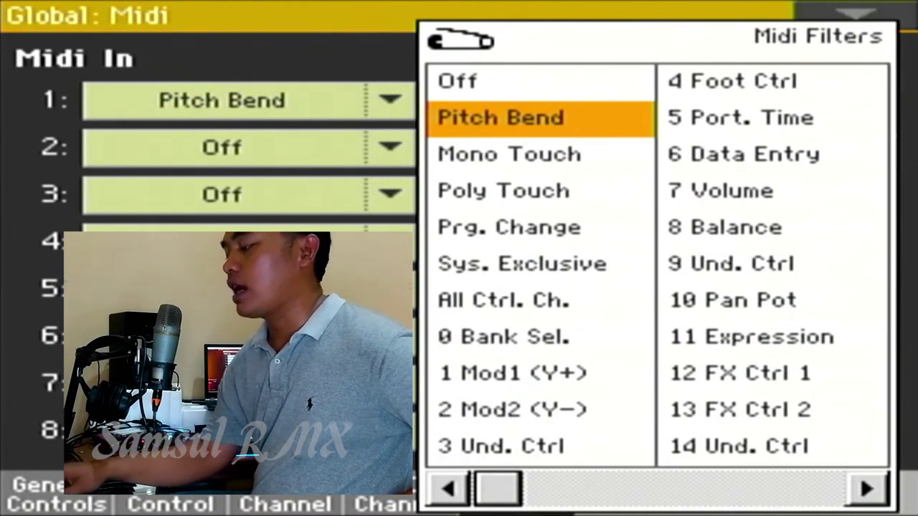
key(Down)
key(Down)
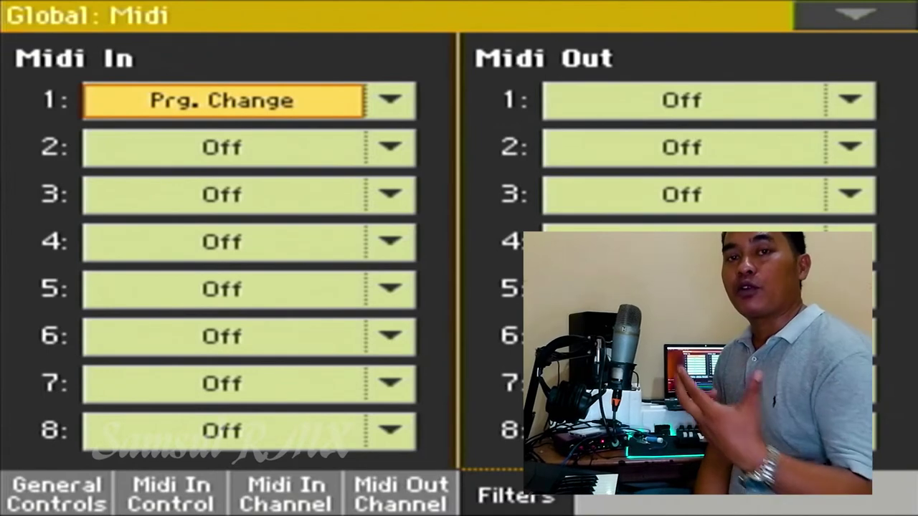
Check the sounds of the Acc3 and Acc5 tracks in the Style Play track view
key(Escape)
key(Tab)
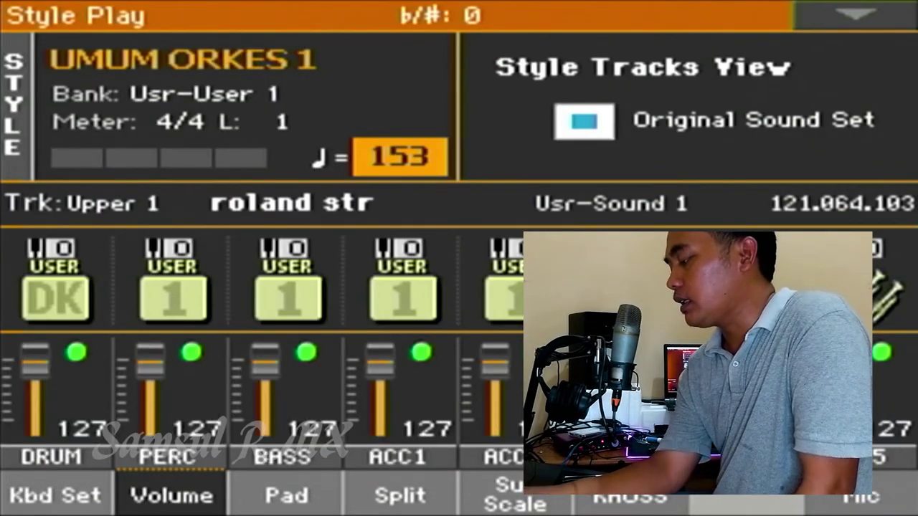
click(631, 297)
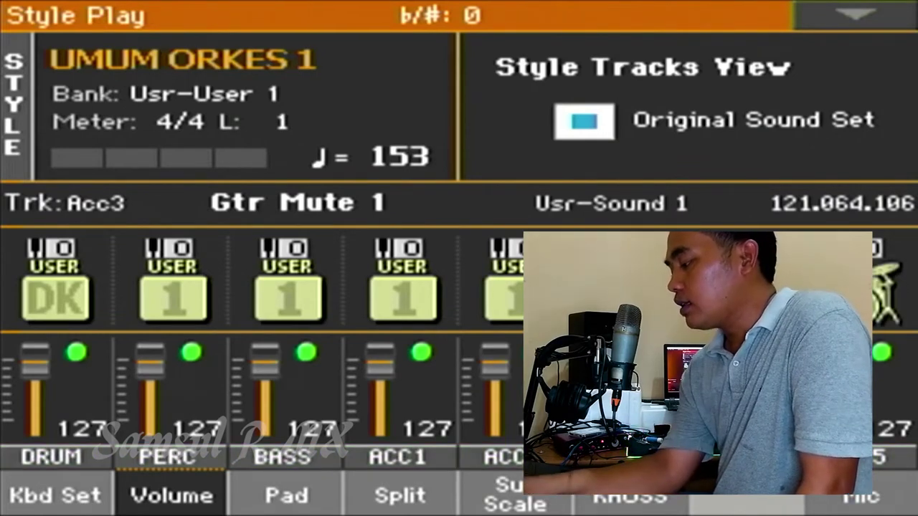
click(860, 297)
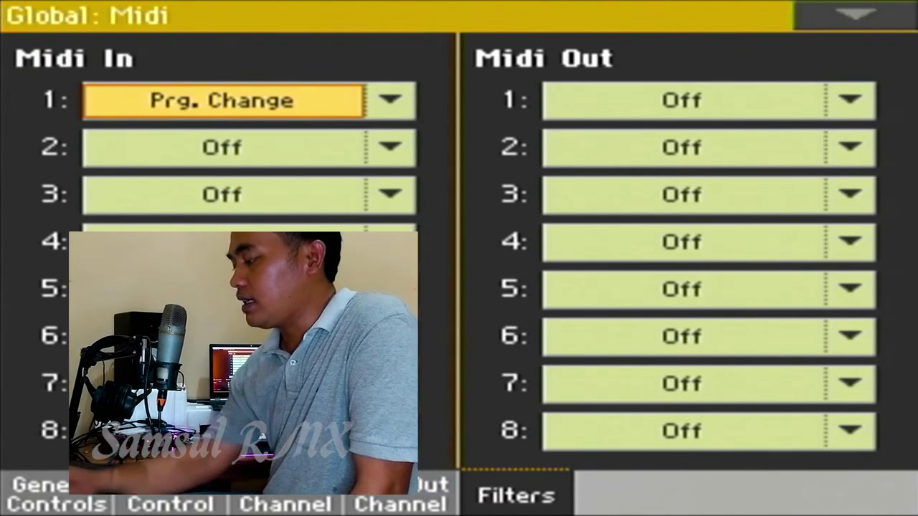
Switch the first MIDI In filter to 7 Volume, and return it to Prg. Change
click(390, 100)
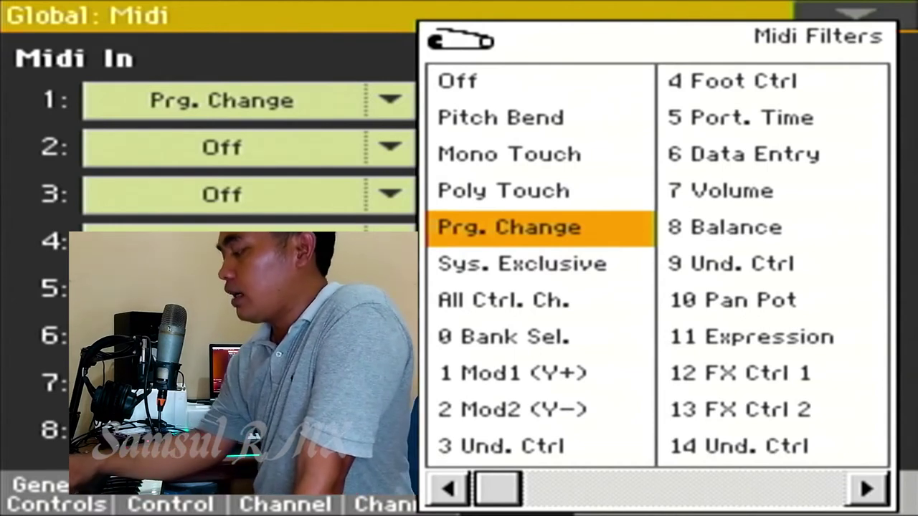
click(722, 190)
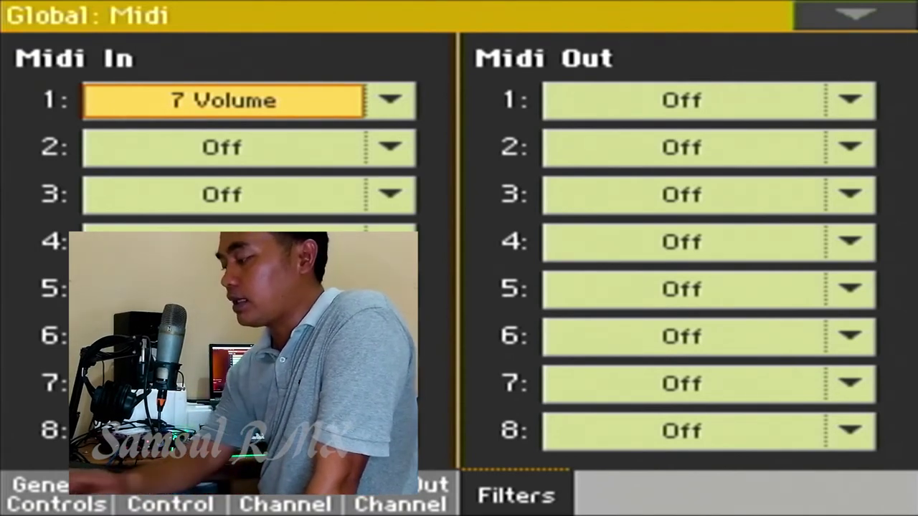
click(390, 100)
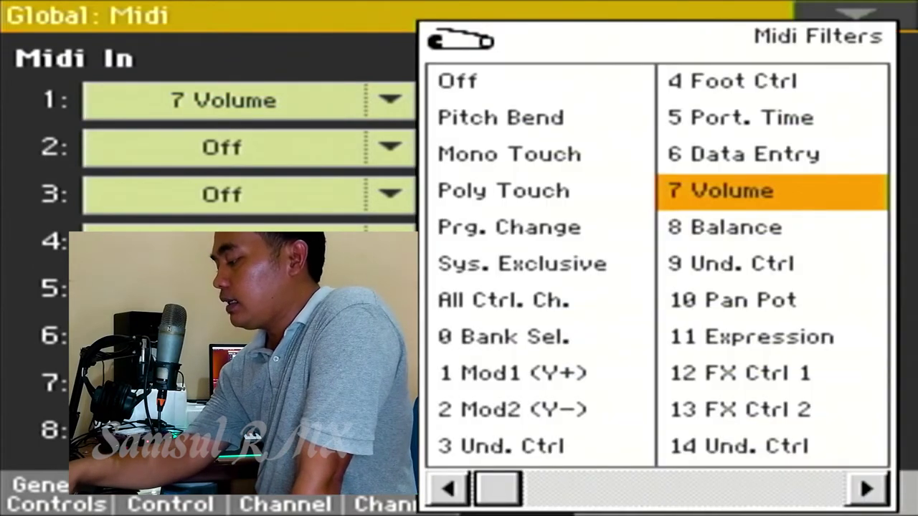
click(509, 228)
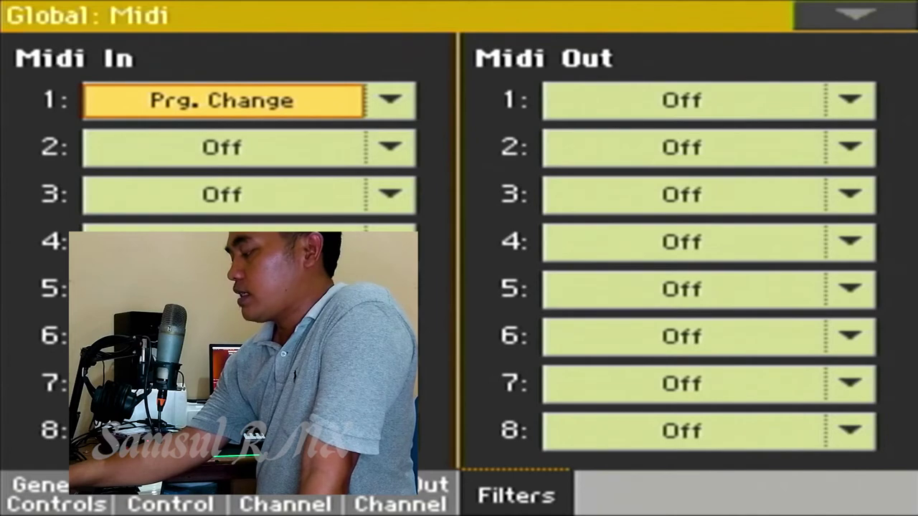
Set the first MIDI Out filter to Pitch Bend
click(850, 100)
click(518, 117)
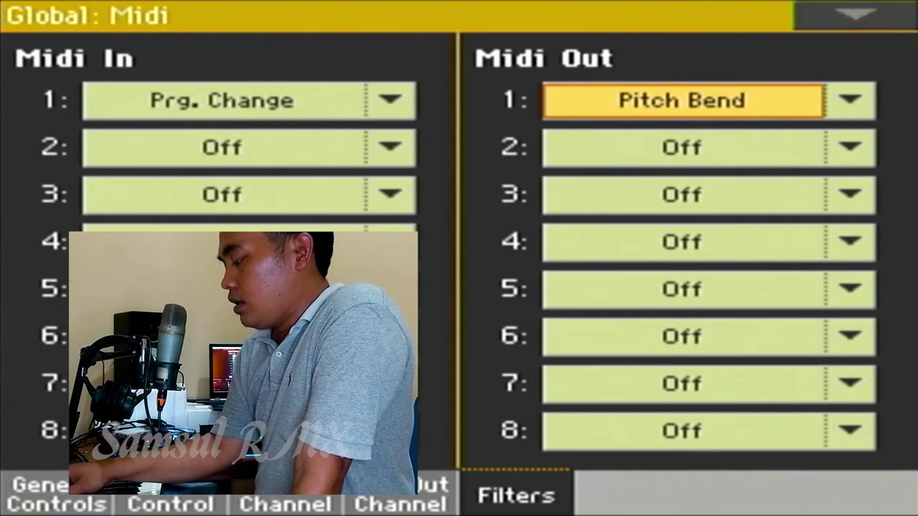
key(Down)
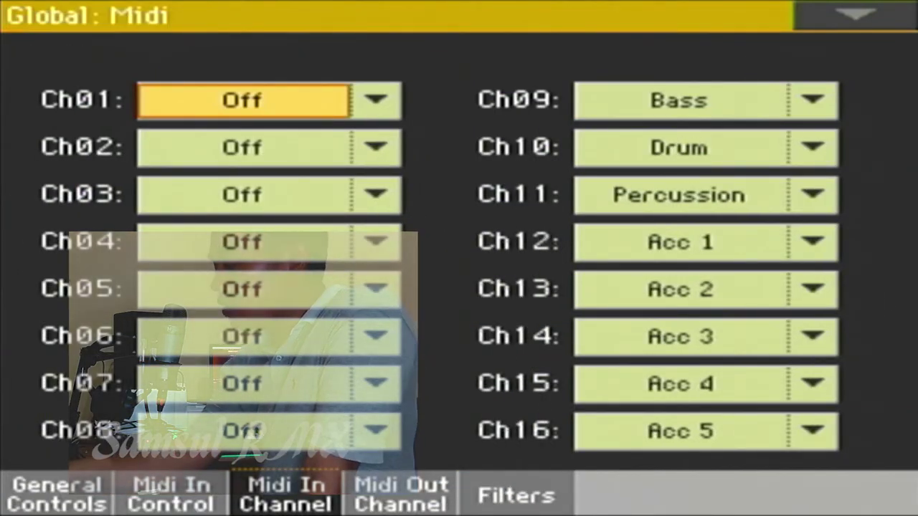
Write the current MIDI settings to MIDI preset slot 16, keeping its name
click(856, 14)
click(579, 139)
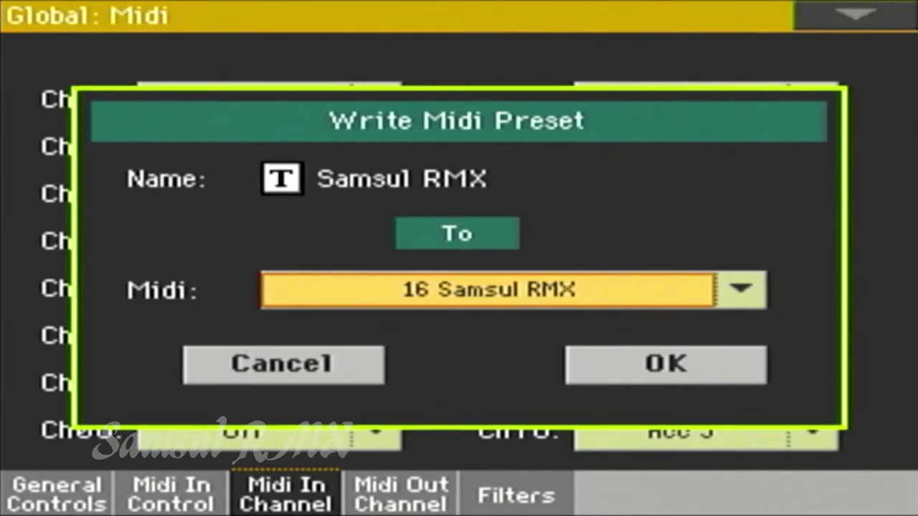
click(666, 364)
click(601, 324)
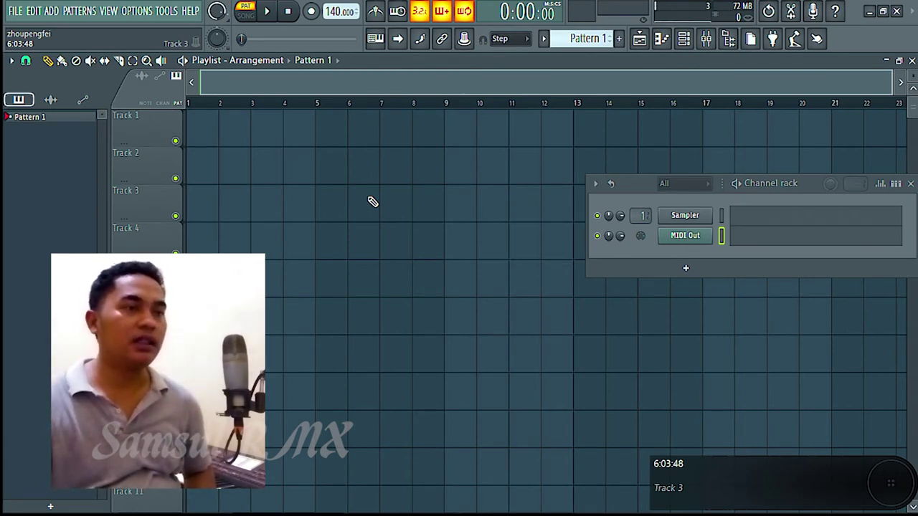
Switch to FL Studio and review the MIDI settings for the 2- Focusrite USB MIDI output and the available input devices
click(137, 12)
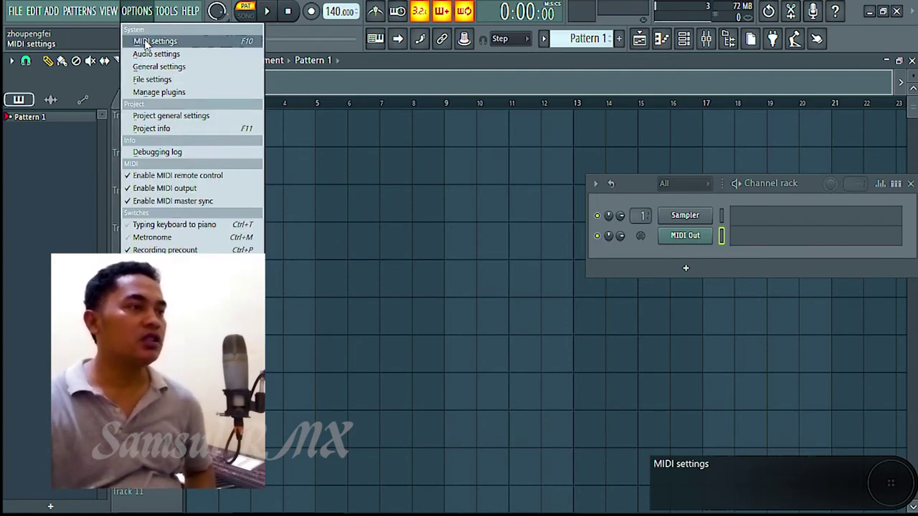
click(27, 181)
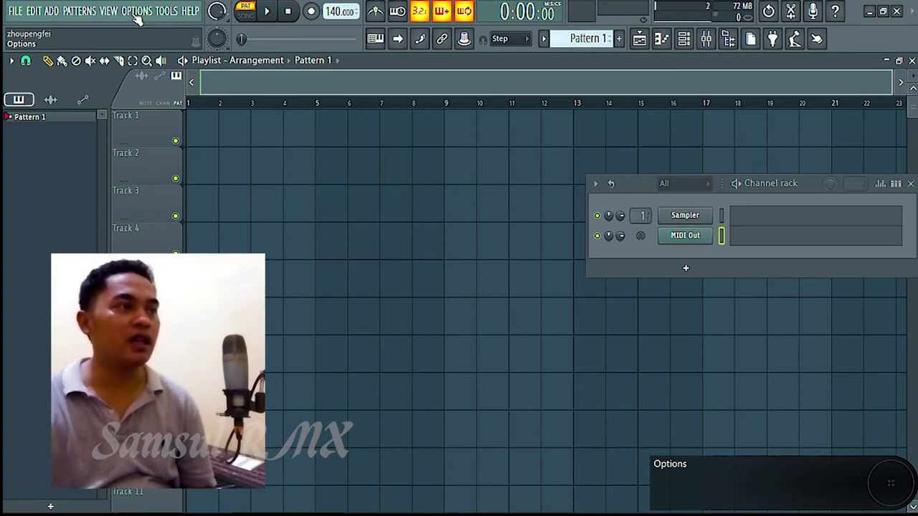
click(137, 11)
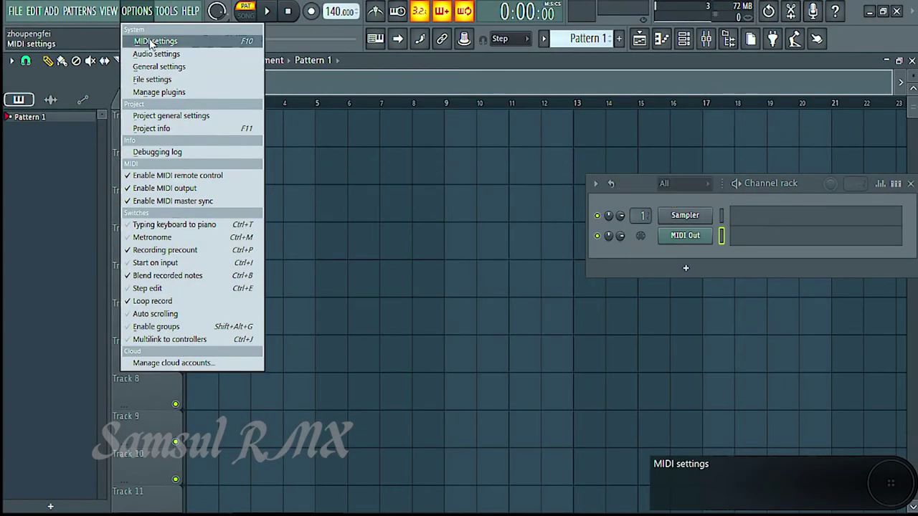
click(152, 42)
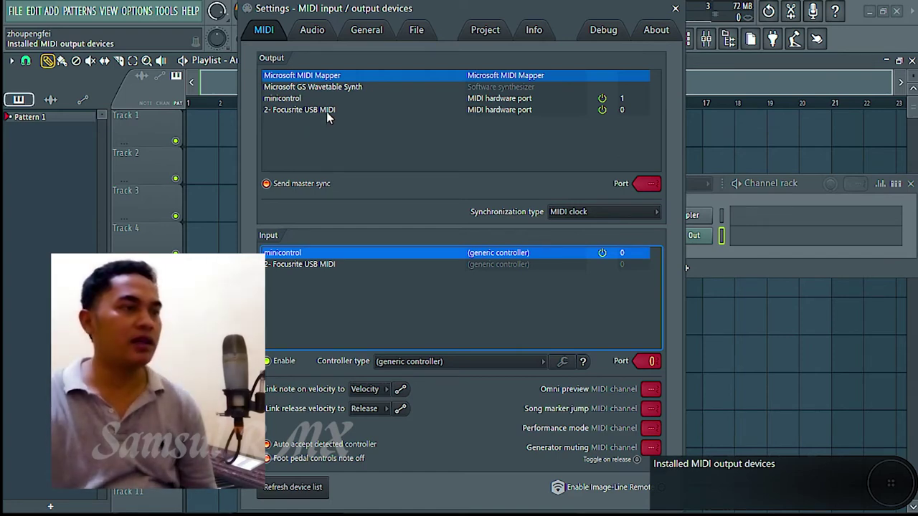
click(326, 112)
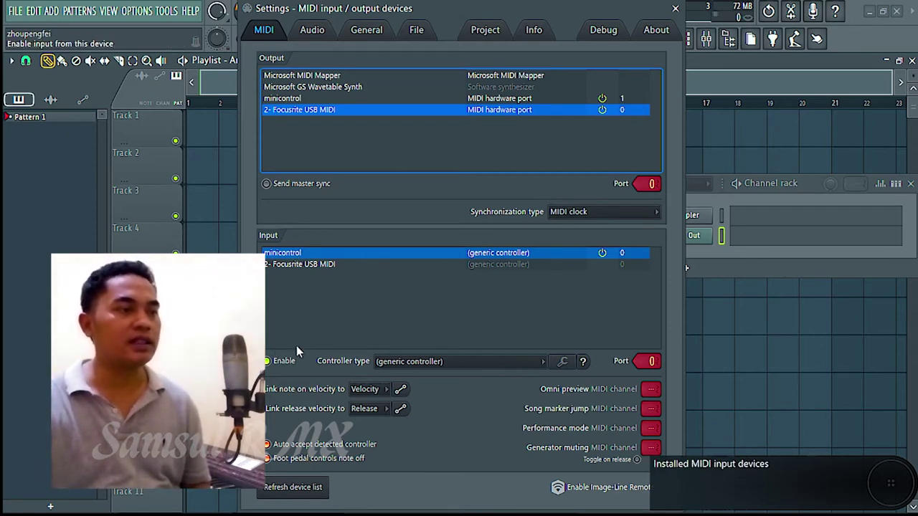
click(327, 265)
click(322, 253)
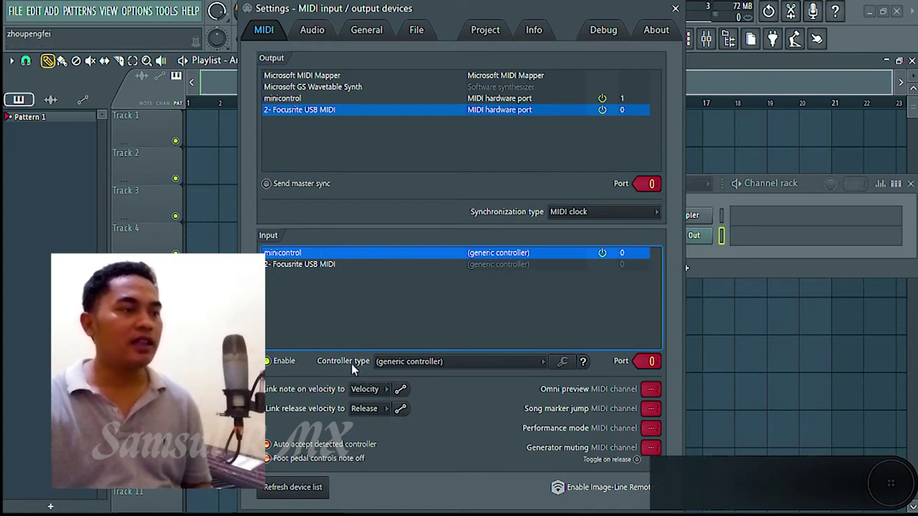
click(676, 8)
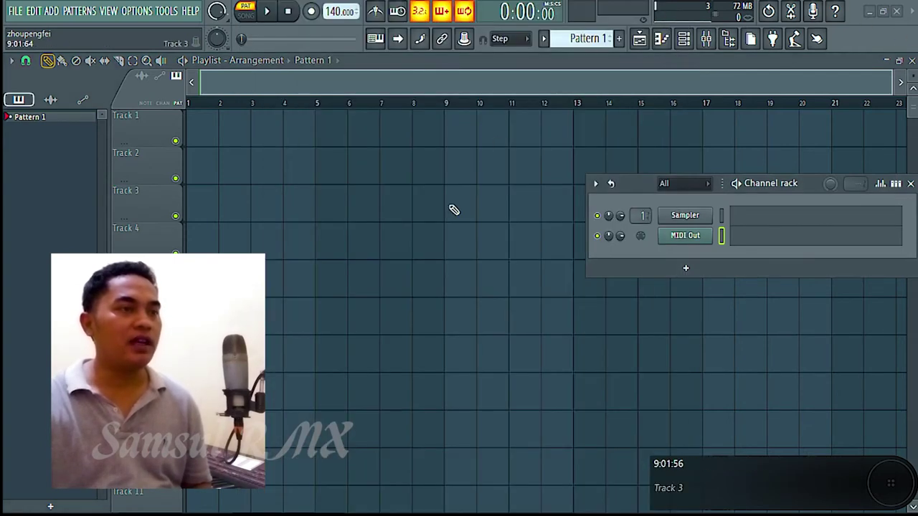
Move the Channel rack nearer the middle of the playlist and delete its Sampler channel
drag(635, 184, 418, 153)
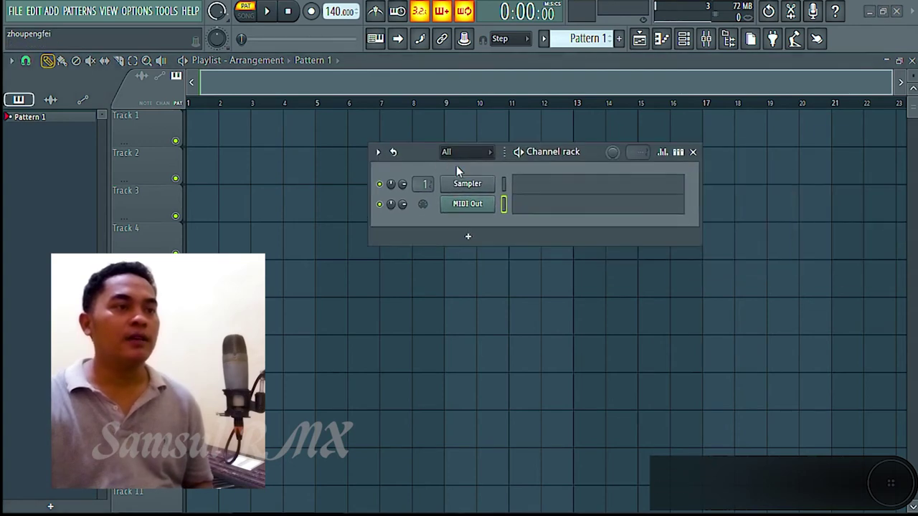
right_click(483, 187)
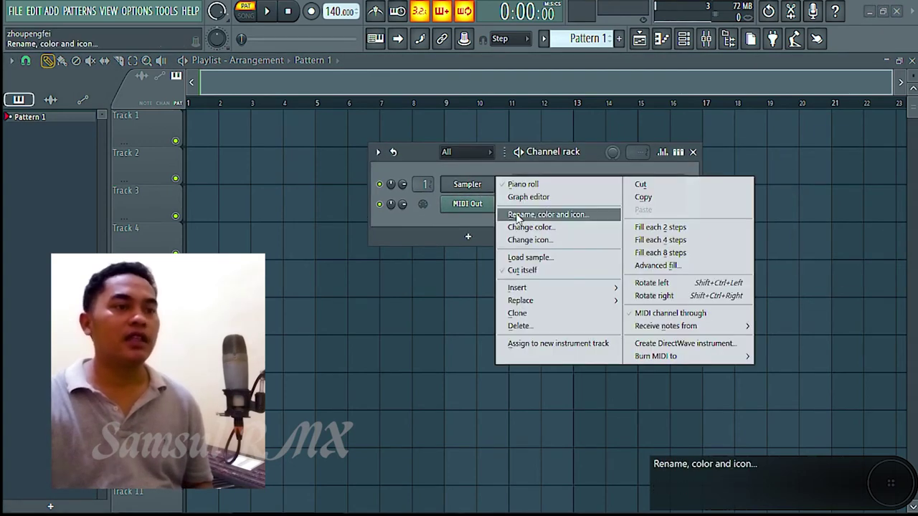
click(550, 326)
click(526, 304)
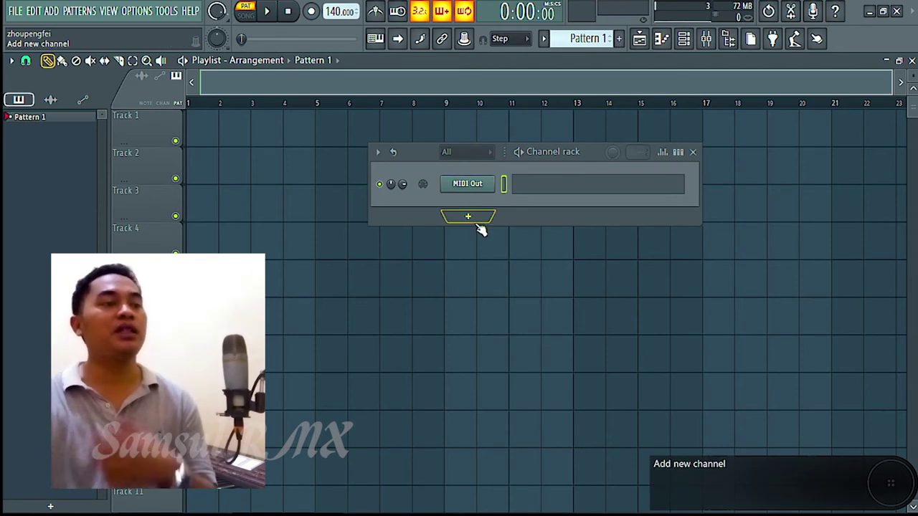
Add a second MIDI Out channel to the Channel rack and close its plugin window
click(479, 225)
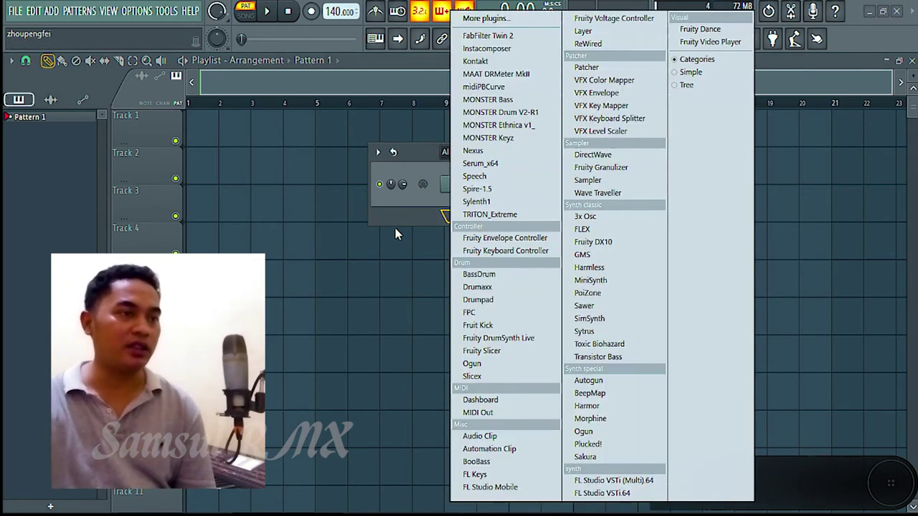
click(497, 412)
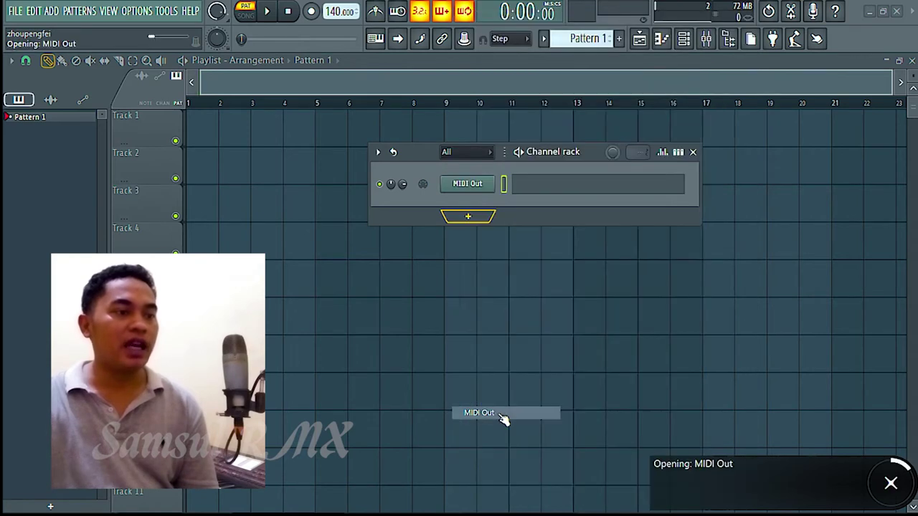
click(451, 139)
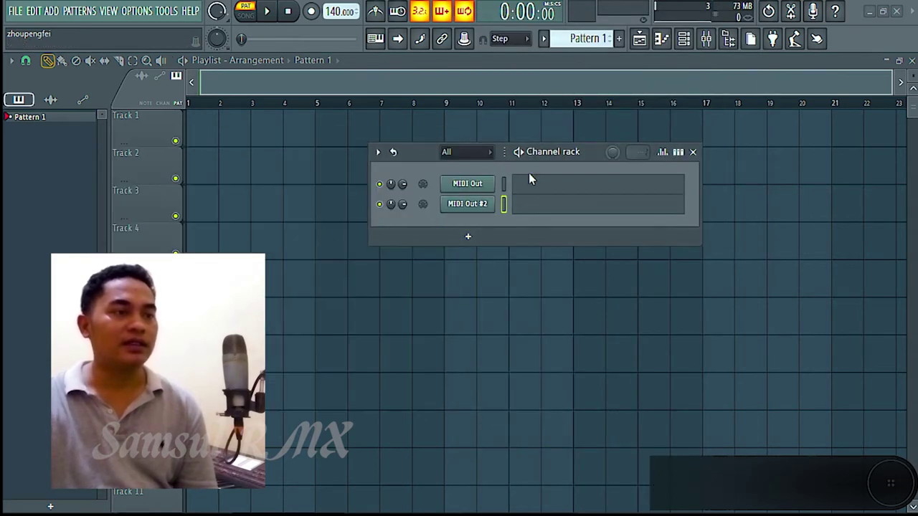
Clone the newest MIDI Out channel repeatedly until the Channel rack holds eight MIDI Out channels, closing each clone's plugin window
right_click(475, 207)
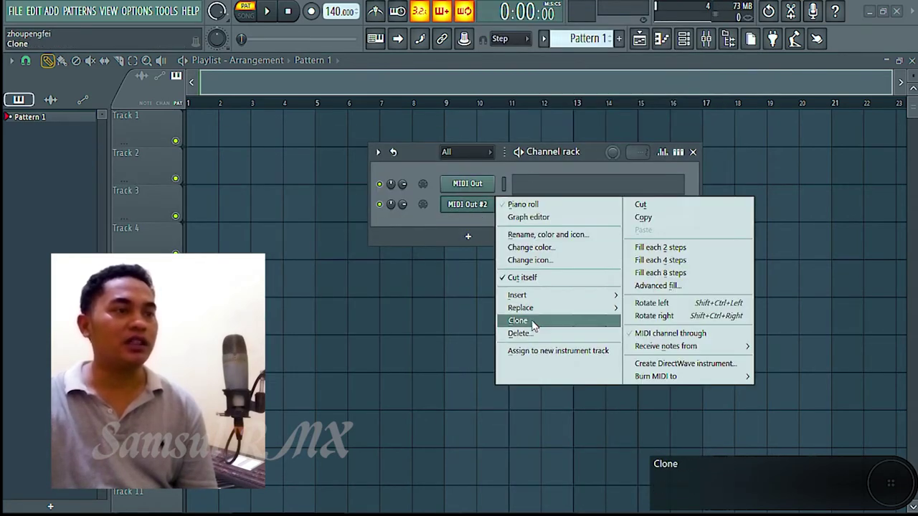
click(505, 320)
right_click(489, 226)
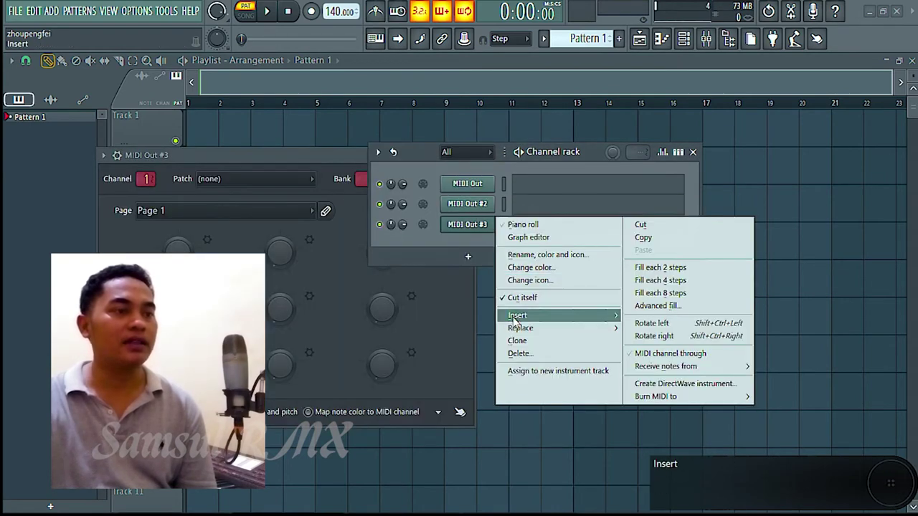
click(521, 342)
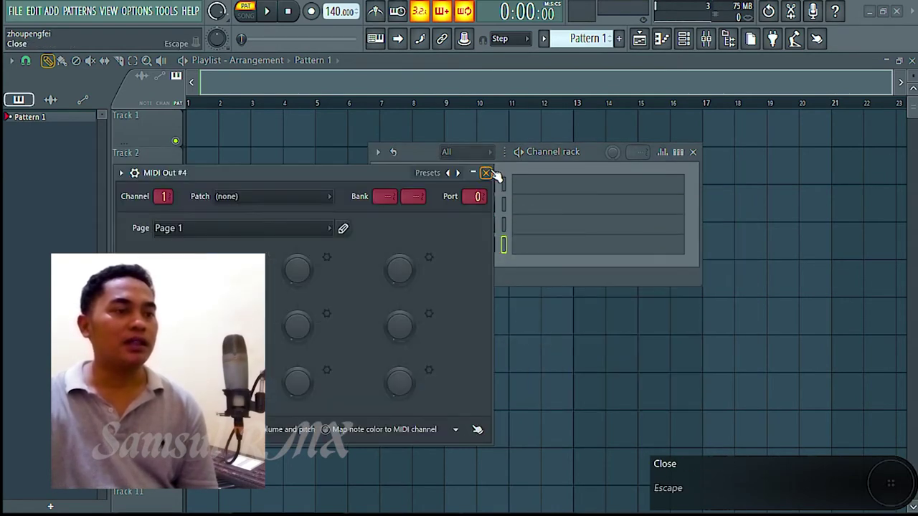
click(489, 173)
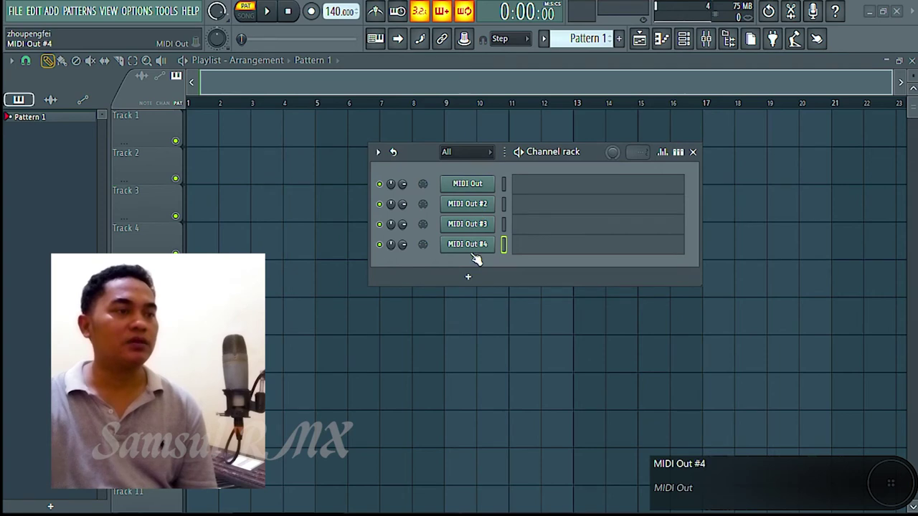
right_click(441, 238)
click(523, 358)
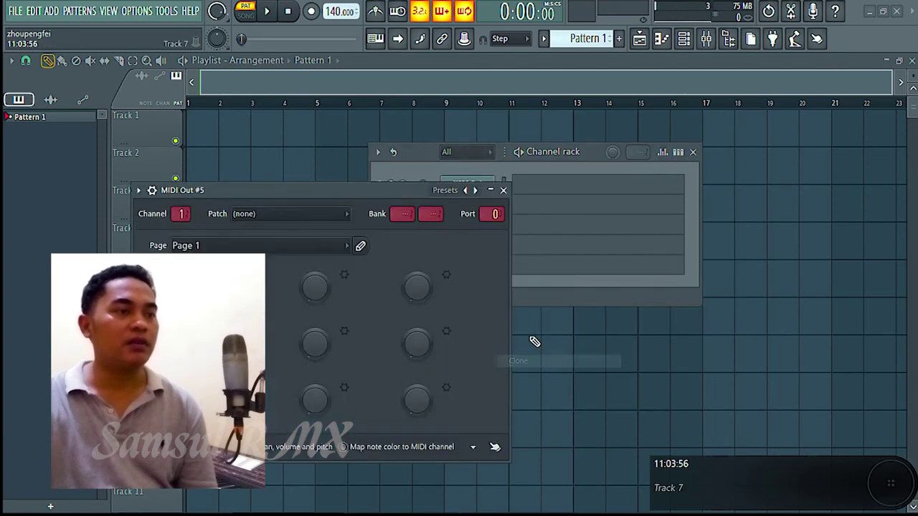
click(503, 190)
right_click(484, 265)
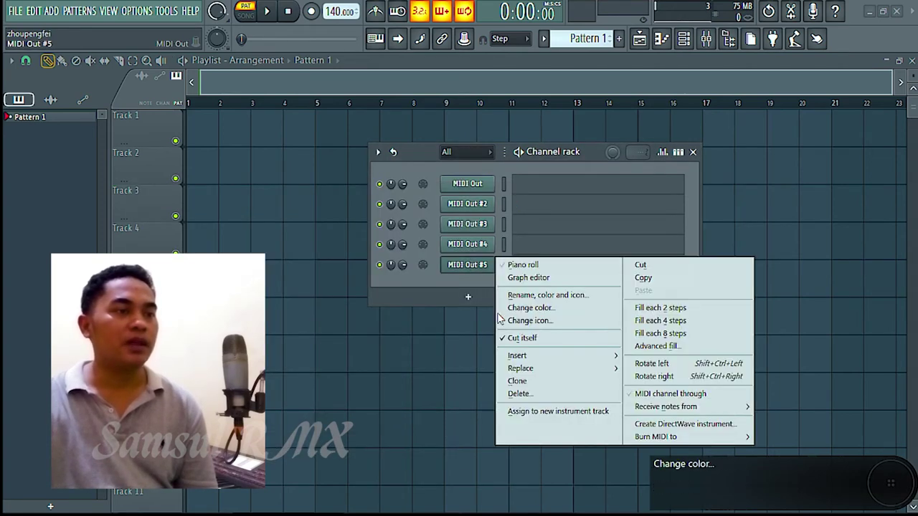
click(521, 380)
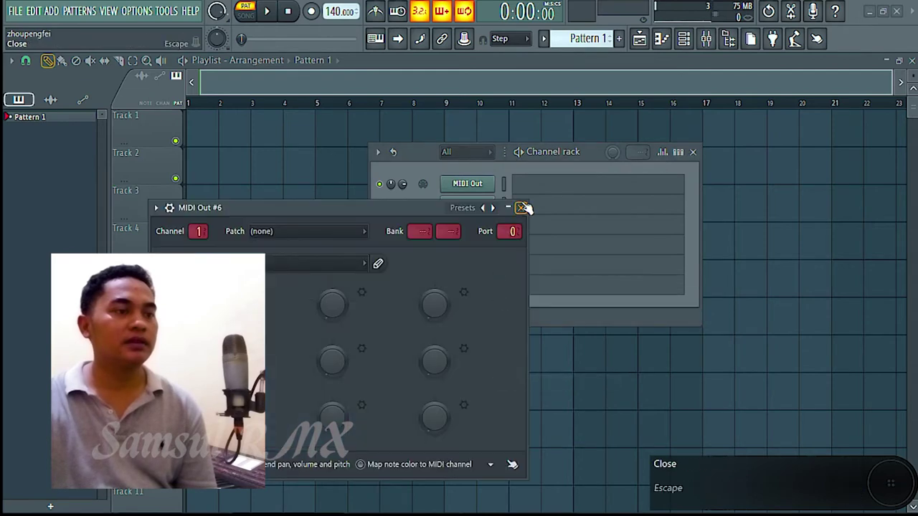
click(522, 207)
right_click(468, 285)
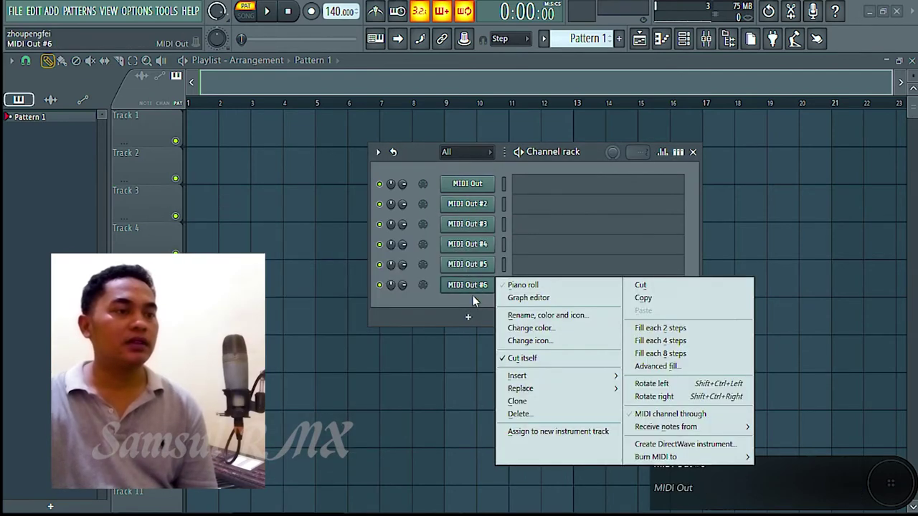
click(521, 399)
click(538, 225)
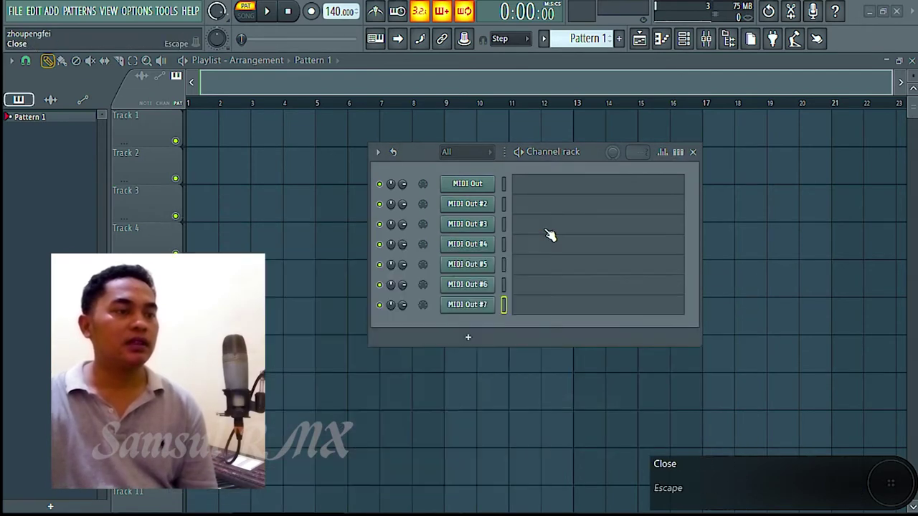
right_click(467, 305)
click(517, 422)
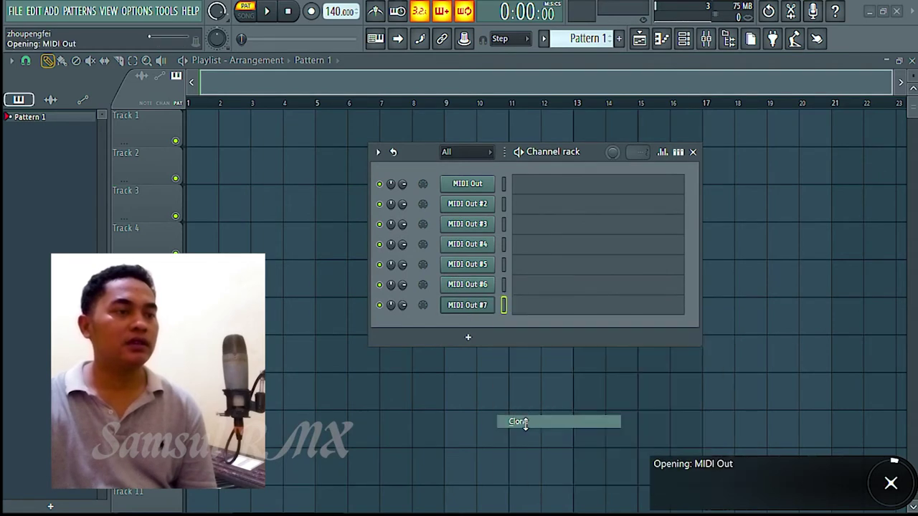
click(554, 243)
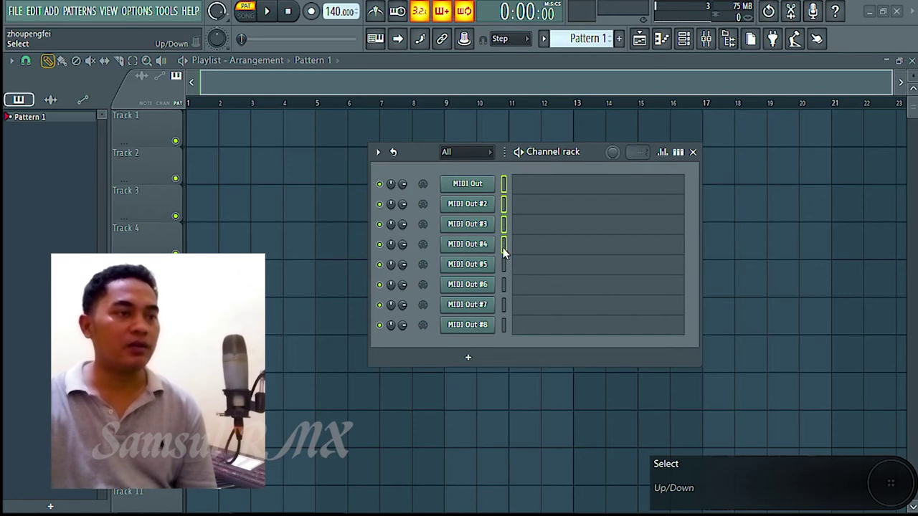
Select only the first MIDI Out channel in the Channel rack and set its MIDI channel number to 9
drag(504, 284, 504, 309)
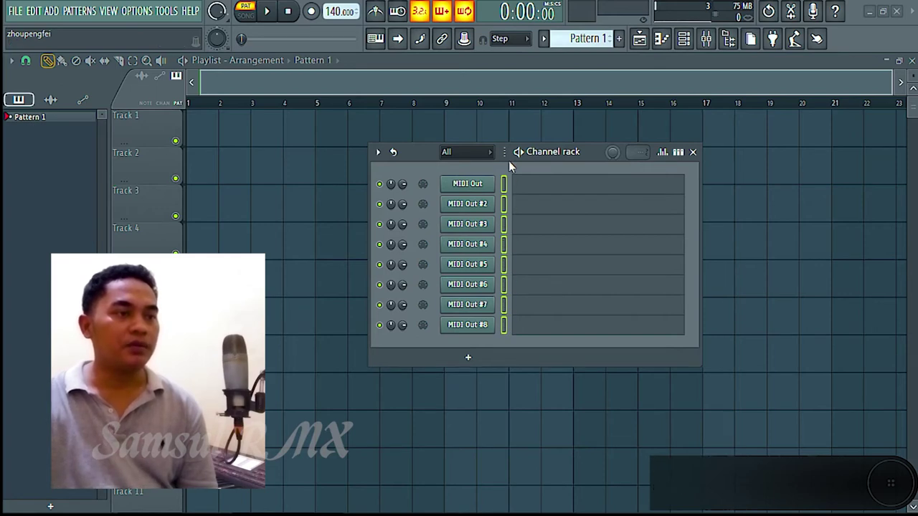
click(504, 184)
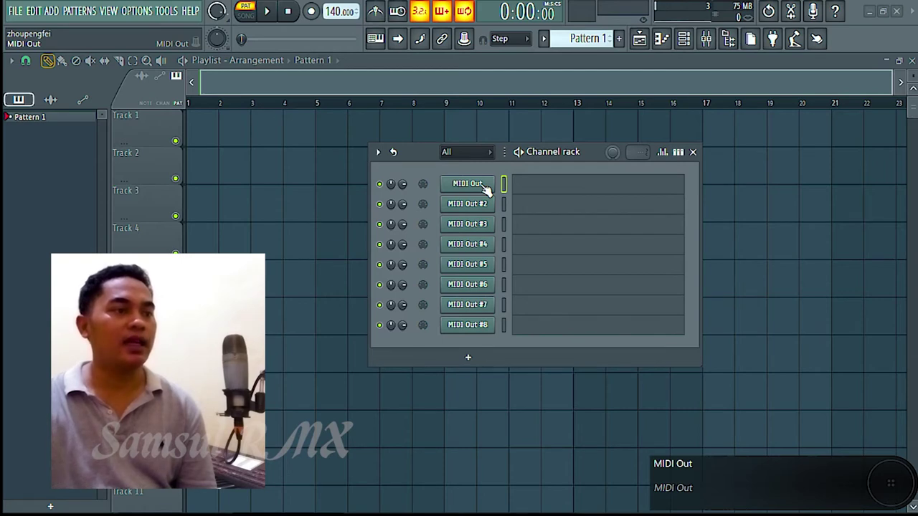
click(485, 186)
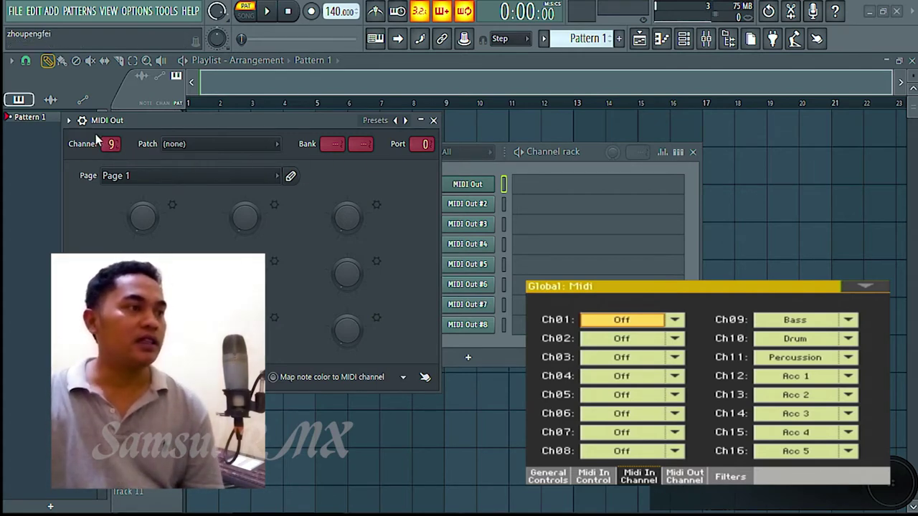
click(433, 120)
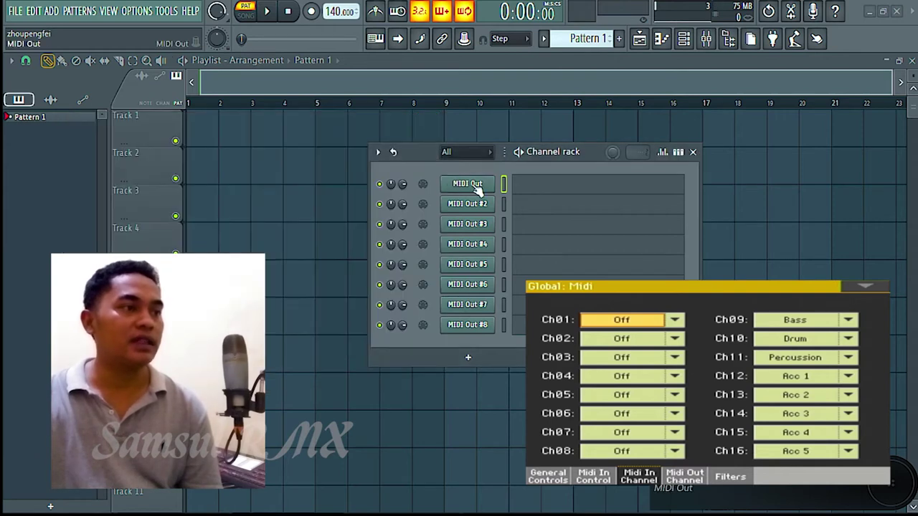
Rename the first MIDI Out channel bass
right_click(490, 188)
click(546, 214)
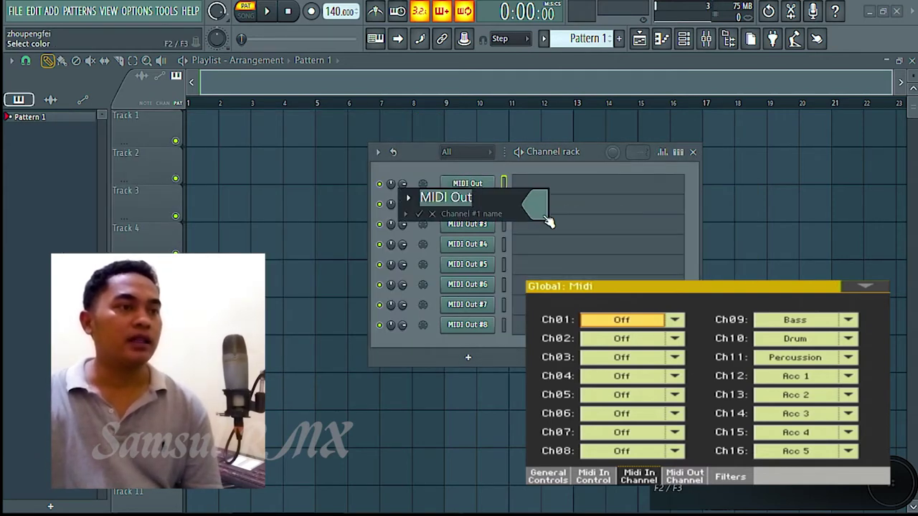
text(bass)
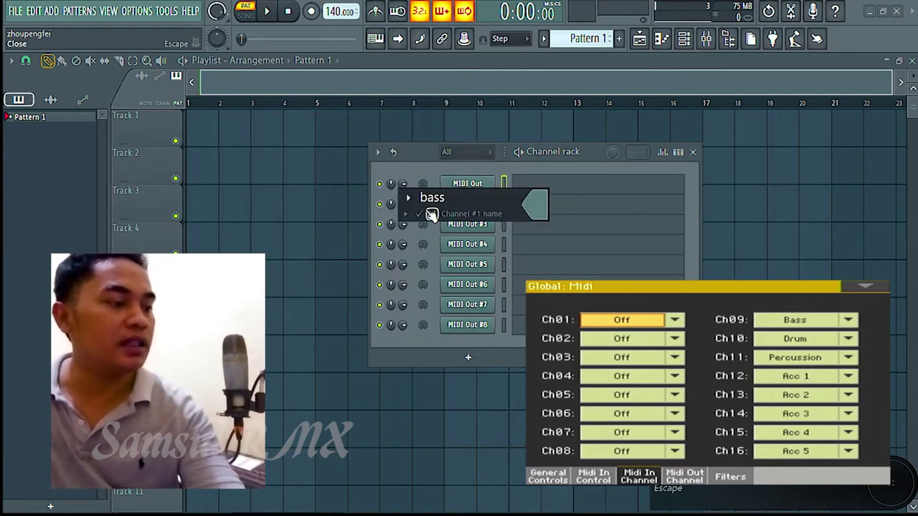
click(431, 214)
Open MIDI Out #2's plugin window and adjust its MIDI channel number, closing the window when done
right_click(476, 206)
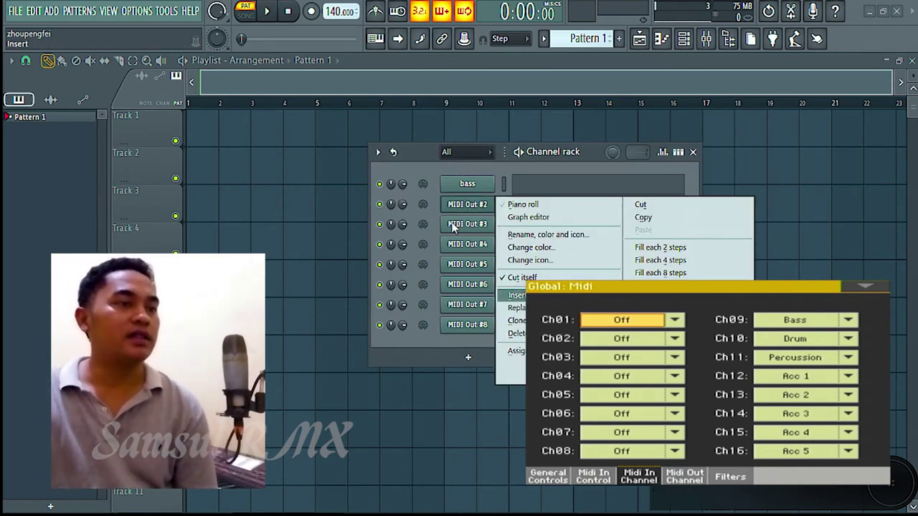
mouse_move(515, 295)
click(866, 138)
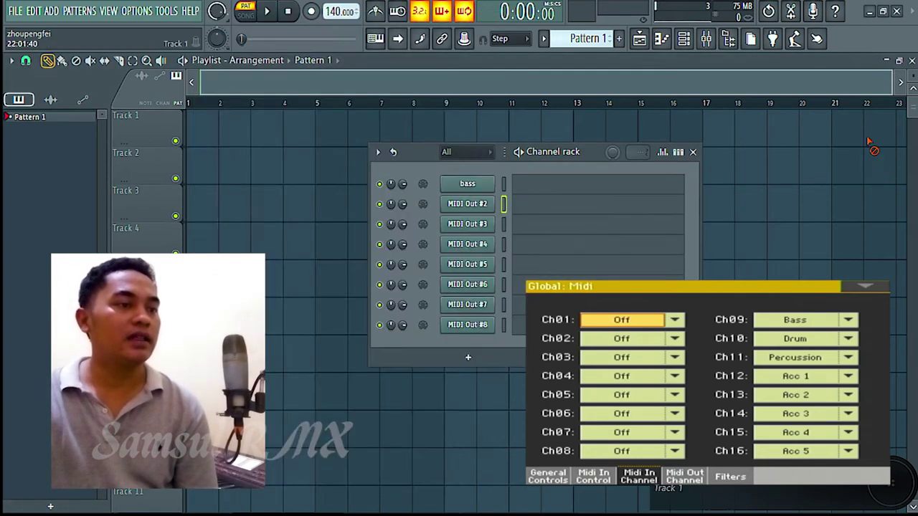
click(478, 204)
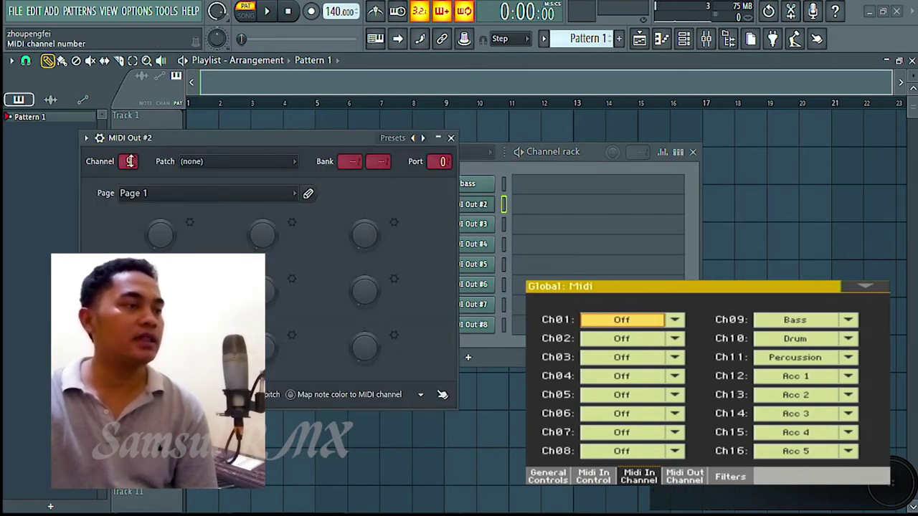
click(450, 138)
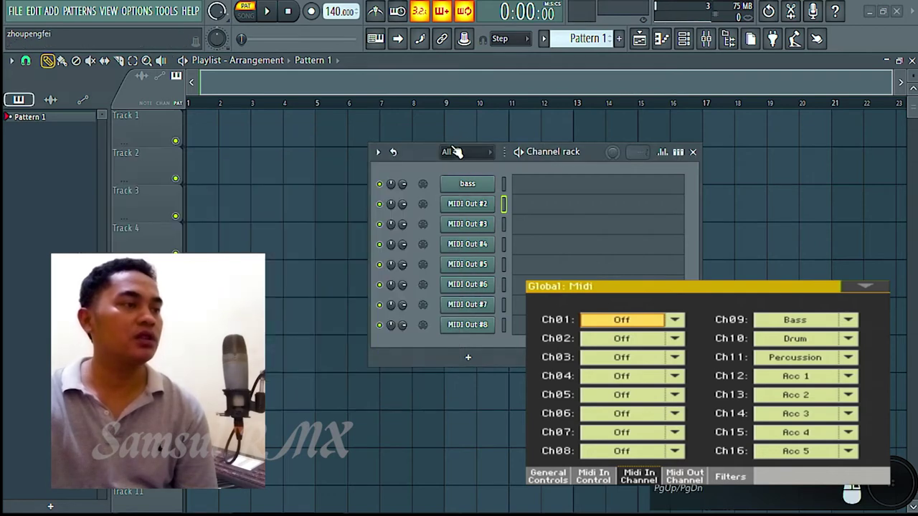
Rename the MIDI Out #2 channel DRUM
right_click(467, 205)
click(532, 235)
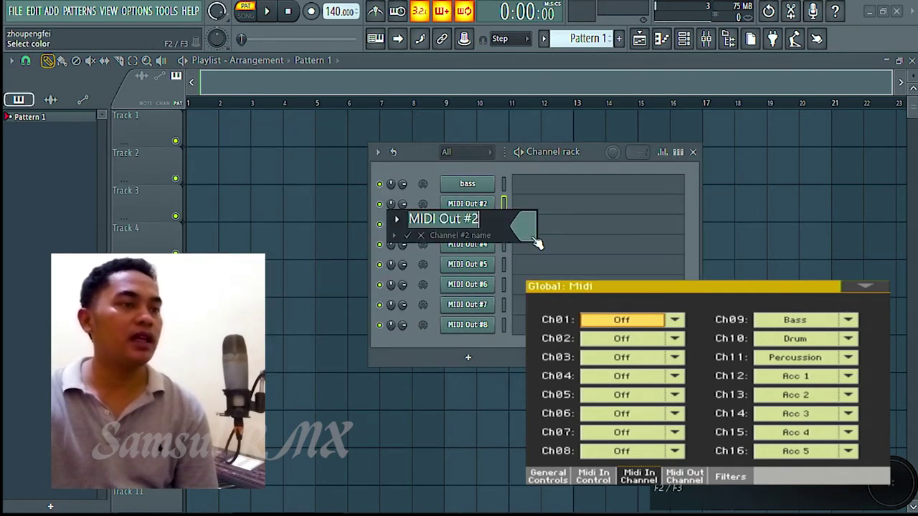
text(DR)
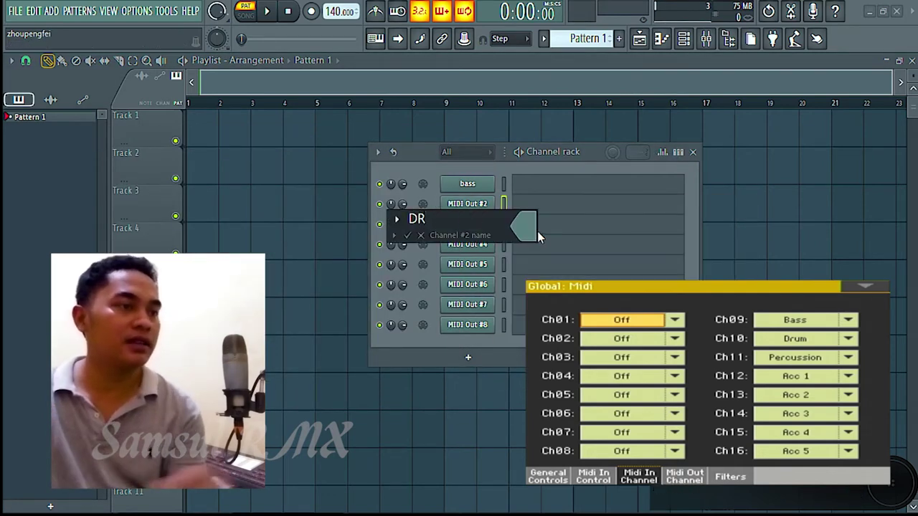
text(UM)
click(407, 236)
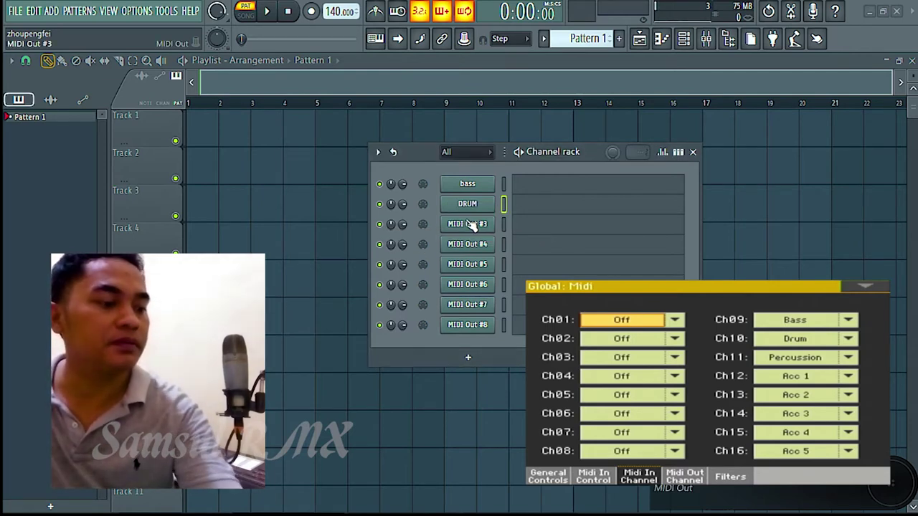
Rename the third to seventh channels PERC, ACC1, ACC2, ACC3 and ACC4, and open and close MIDI Out #8's plugin window
right_click(470, 224)
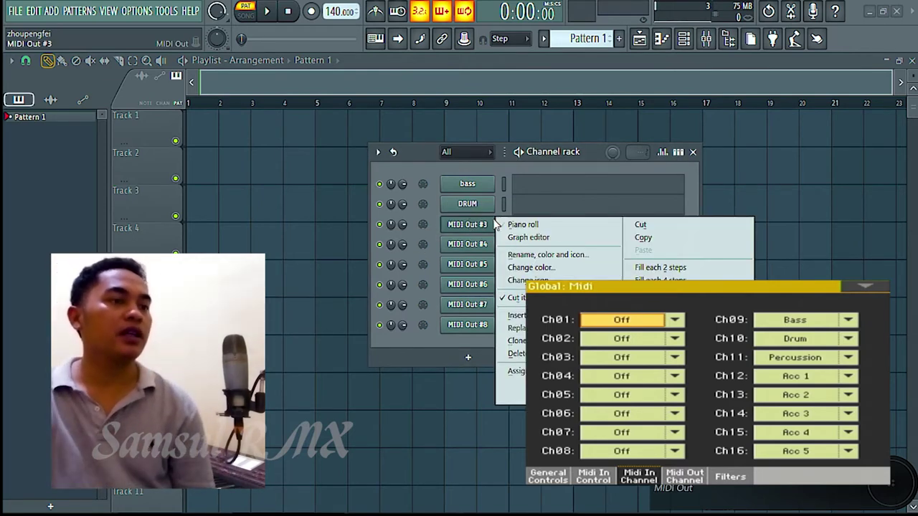
click(545, 254)
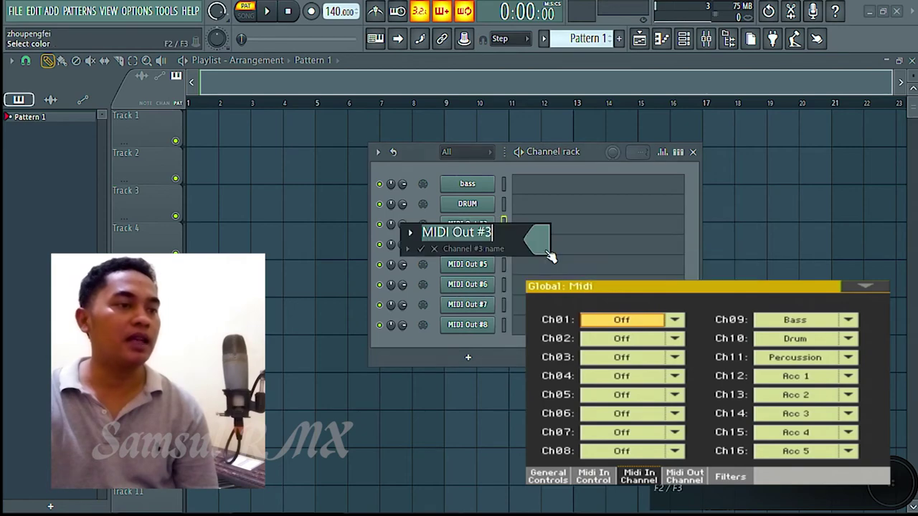
click(435, 249)
right_click(462, 225)
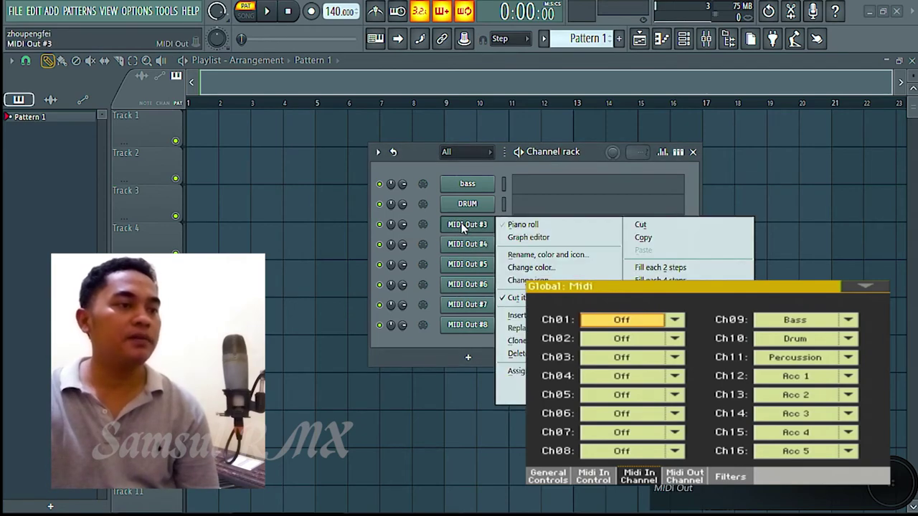
click(465, 226)
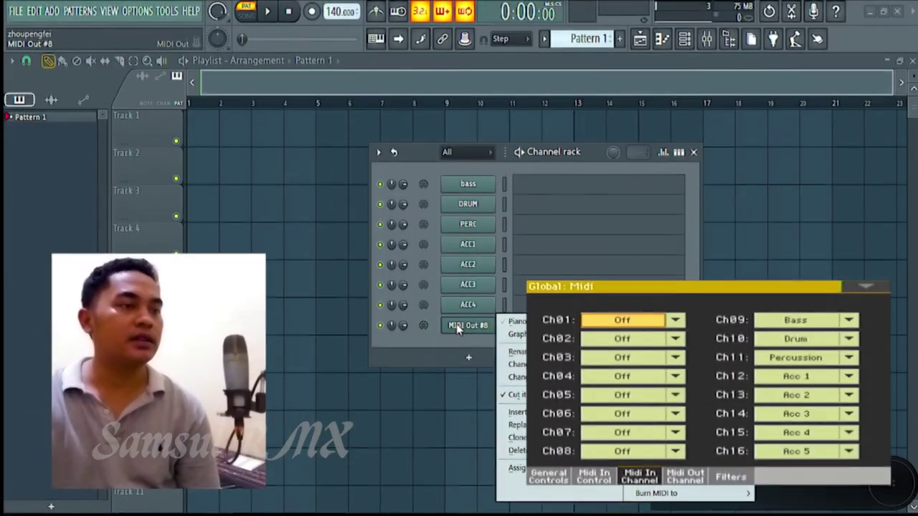
click(456, 324)
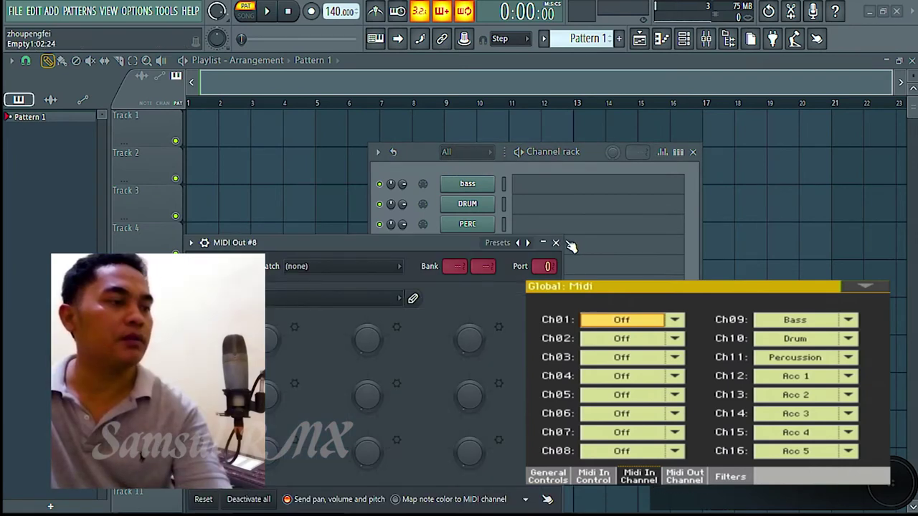
click(556, 243)
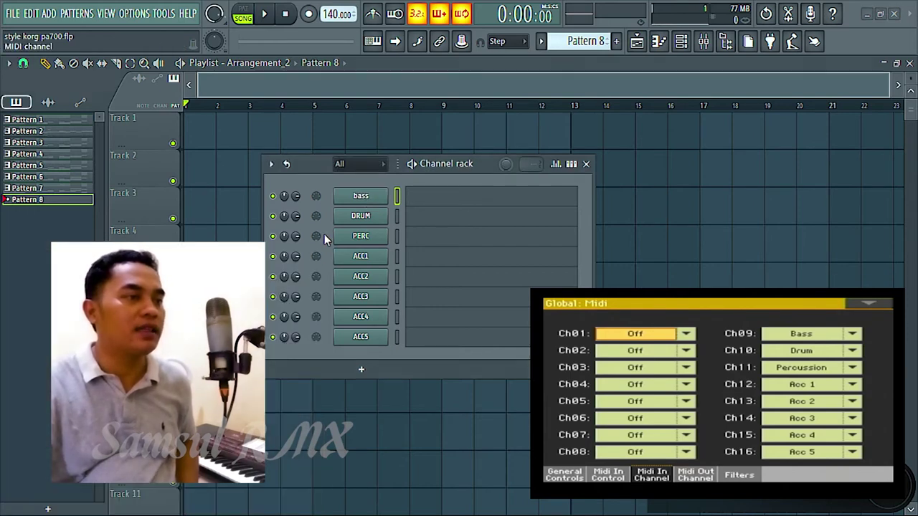
Check the MIDI channel numbers assigned to the DRUM and PERC channels in their plugin windows
click(360, 216)
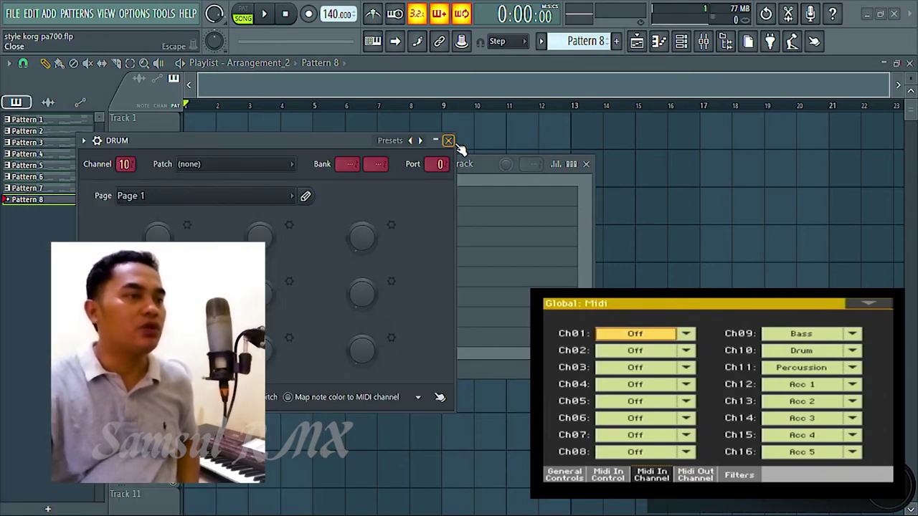
click(448, 141)
click(372, 238)
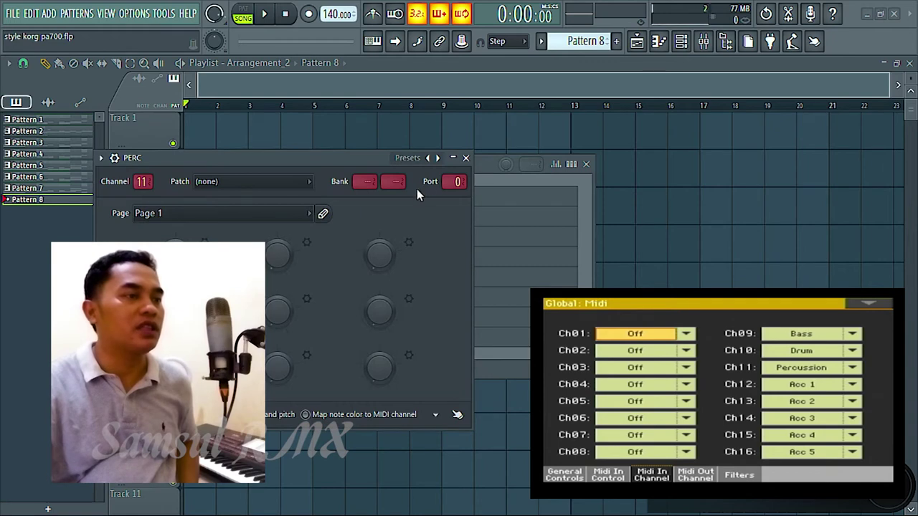
click(465, 158)
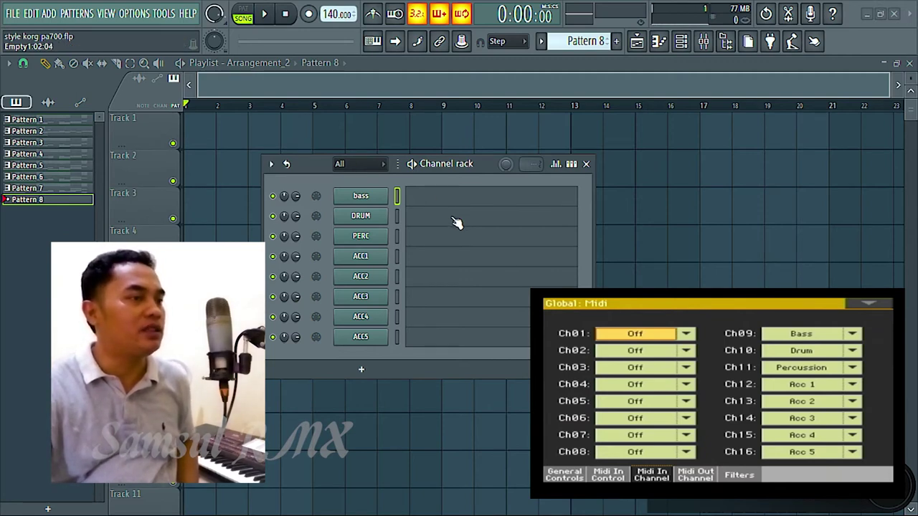
Open the DRUM channel's piano roll at the bass drum, snare and hi-hat rows
click(477, 221)
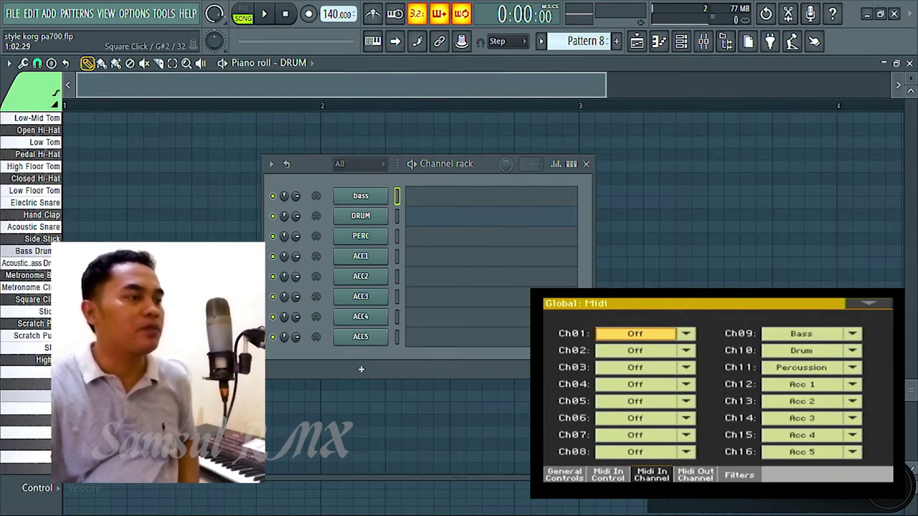
scroll(33, 263, down, 3)
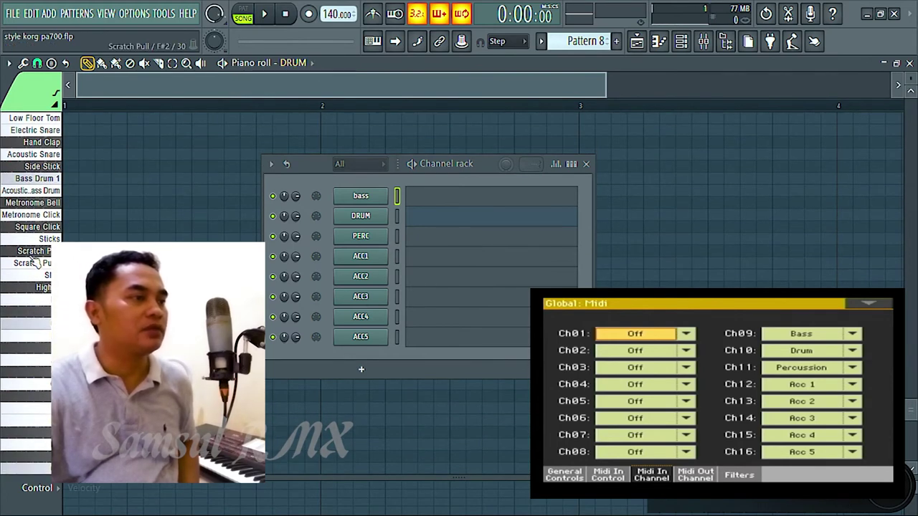
click(79, 311)
scroll(58, 287, up, 4)
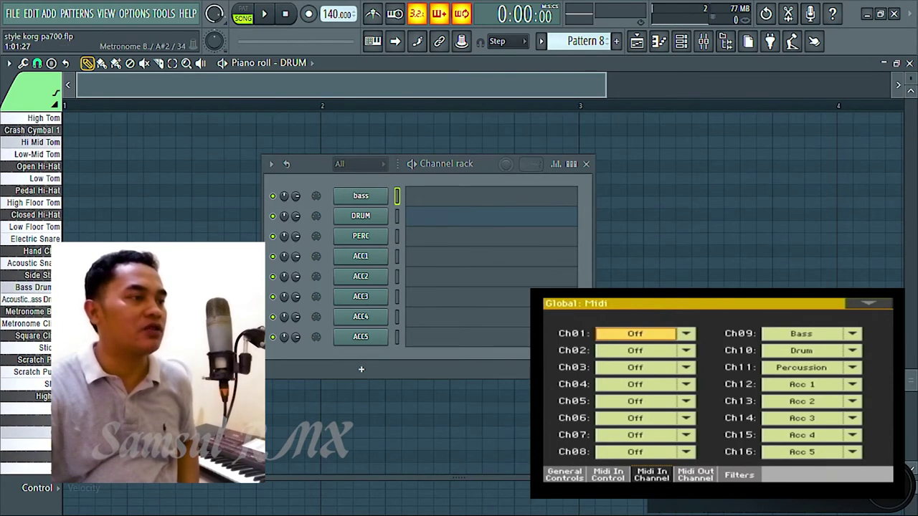
Place trial Bass Drum 1 and Electric Snare notes at the start of bar 1 and delete them
click(71, 287)
right_click(76, 287)
click(78, 287)
click(100, 239)
right_click(100, 239)
right_click(79, 287)
click(78, 288)
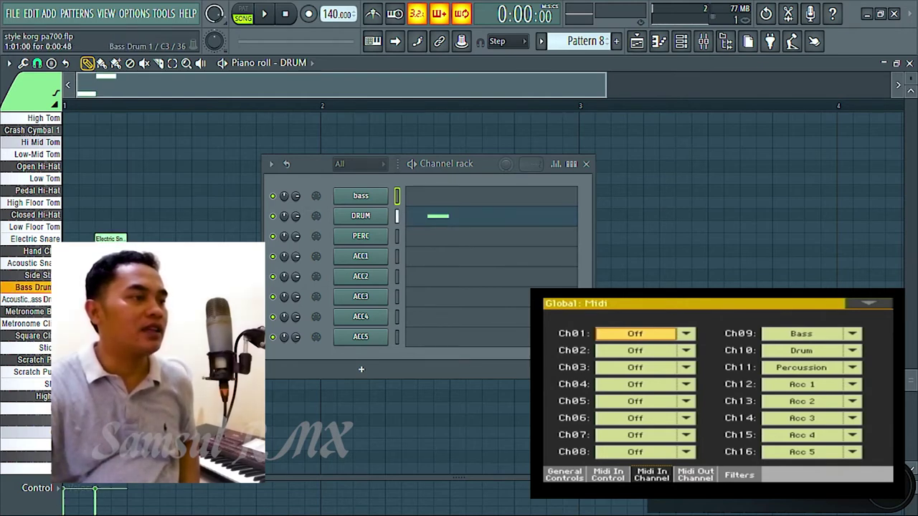
right_click(119, 238)
right_click(84, 287)
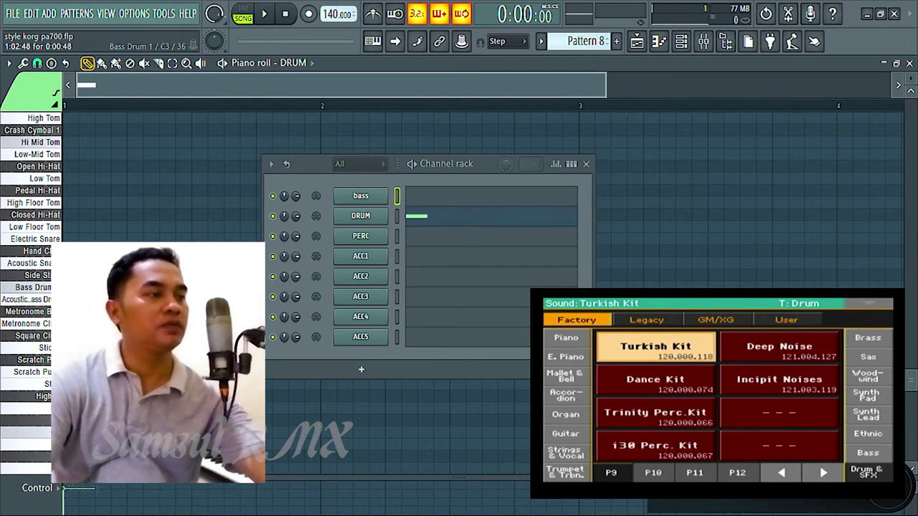
Move the Channel rack clear of the drum notes and add Electric Snare notes on beats 2 and 4 of bar 1
drag(306, 173, 503, 153)
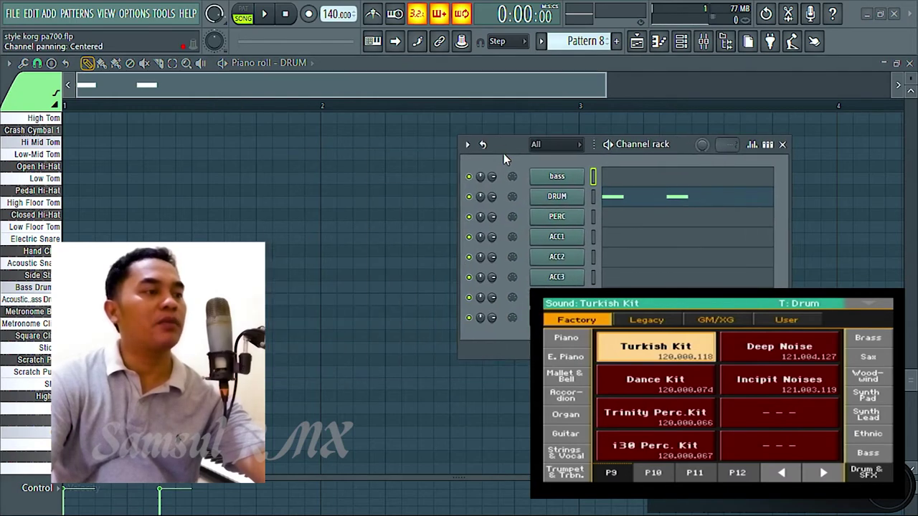
click(262, 239)
click(132, 238)
Add Closed Hi-Hat notes on the first seven eighth-note positions of bar 1 and an Open Hi-Hat note on the eighth
click(69, 215)
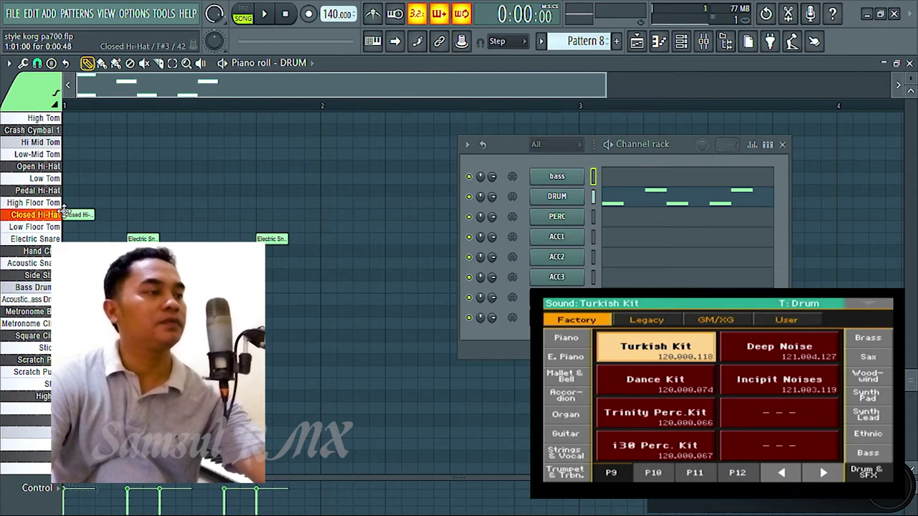
click(102, 215)
click(134, 215)
click(167, 215)
click(195, 216)
click(231, 215)
click(263, 215)
click(294, 166)
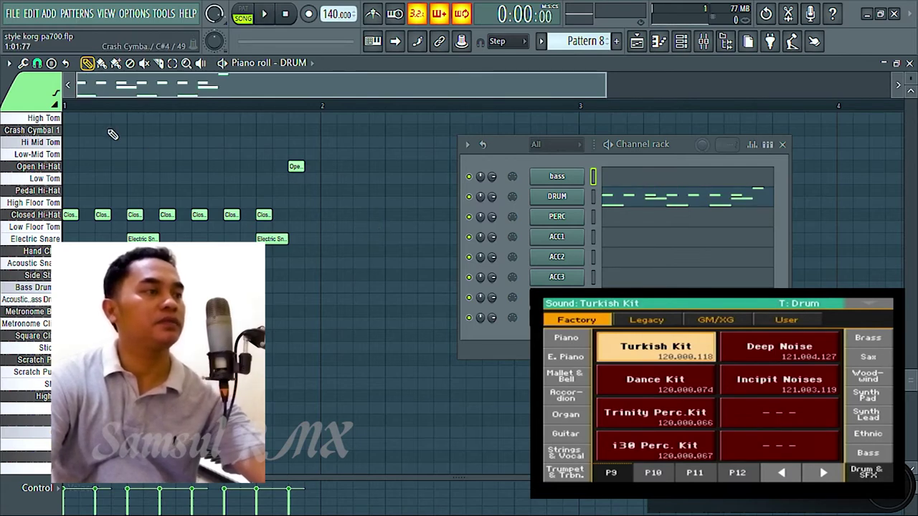
Play the drum pattern in pattern mode, stop playback, and close the piano roll
click(254, 17)
key(space)
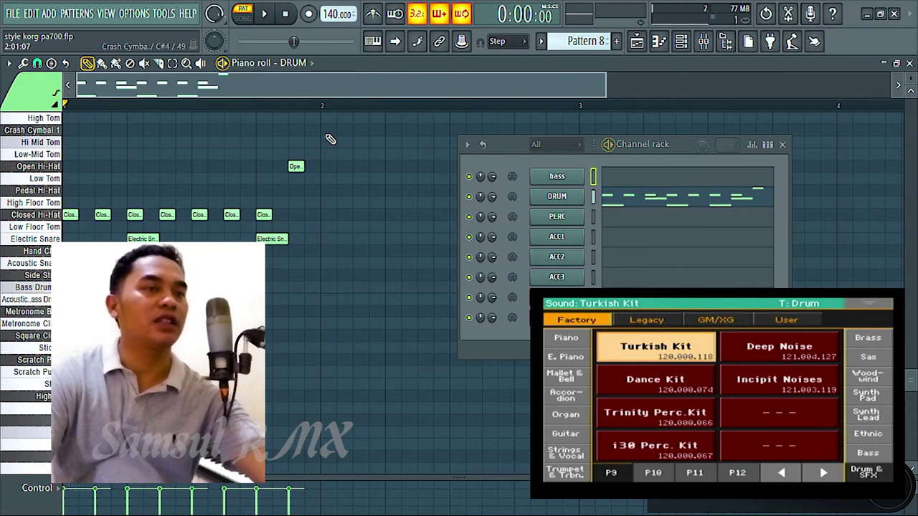
key(space)
click(909, 63)
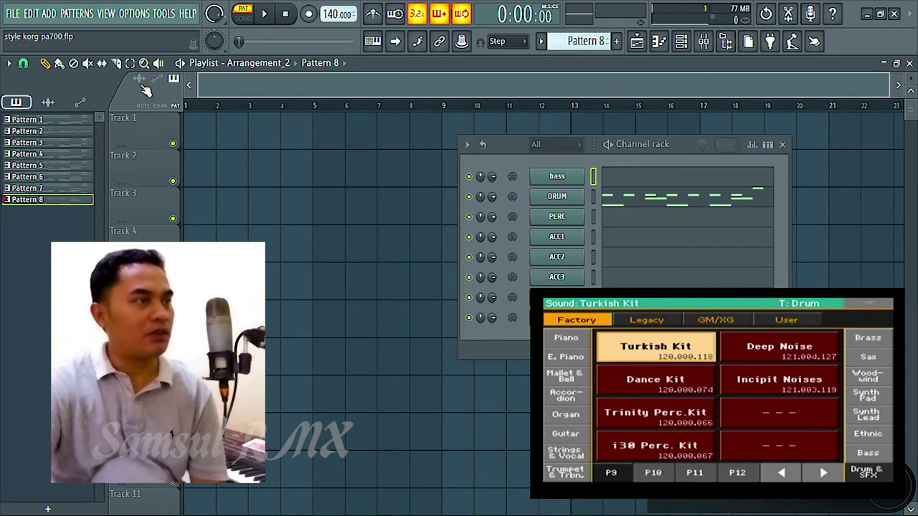
Switch the playlist to the arrangement named Arrangement
click(14, 14)
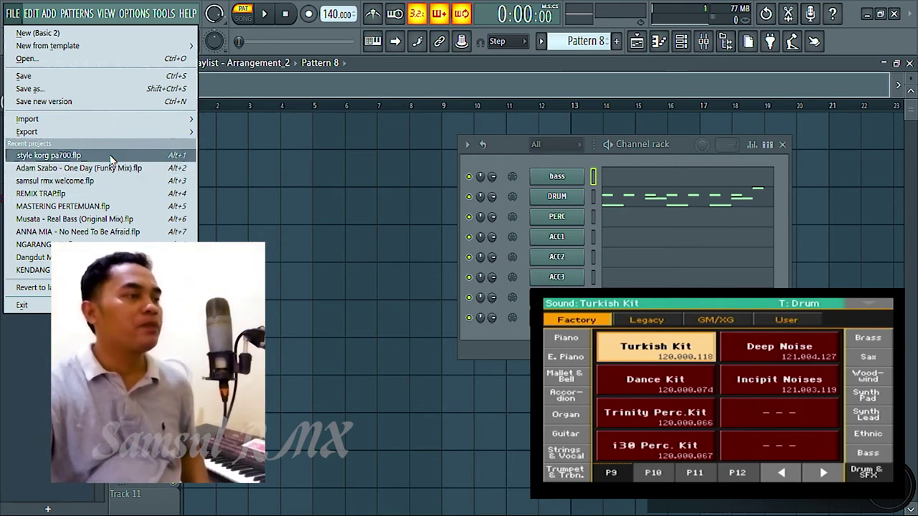
click(315, 163)
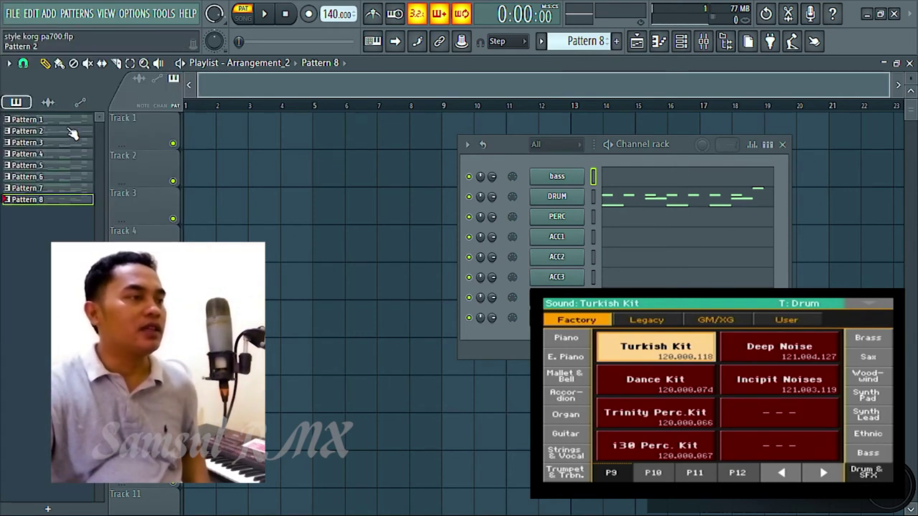
click(278, 64)
click(251, 91)
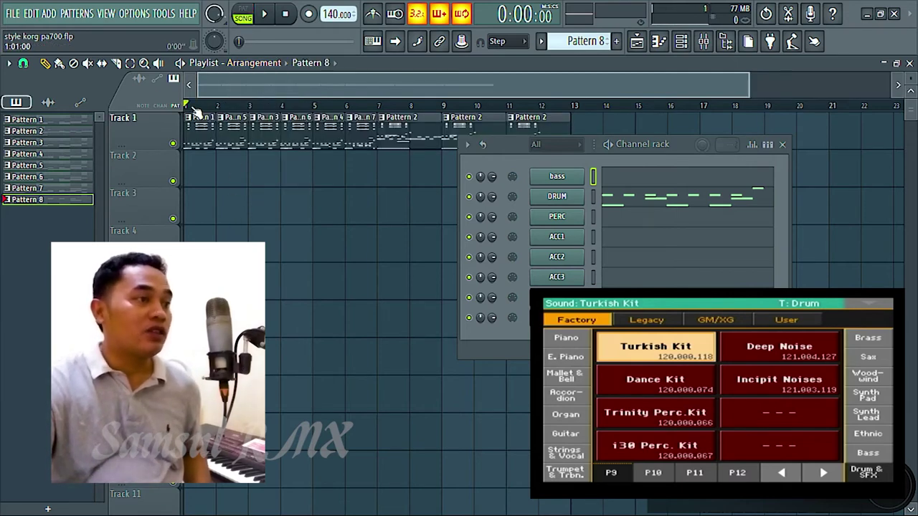
Step the playhead through the pattern clips on Track 1, from bar 2 to the start of the Pattern 2 clips at bar 7
click(216, 107)
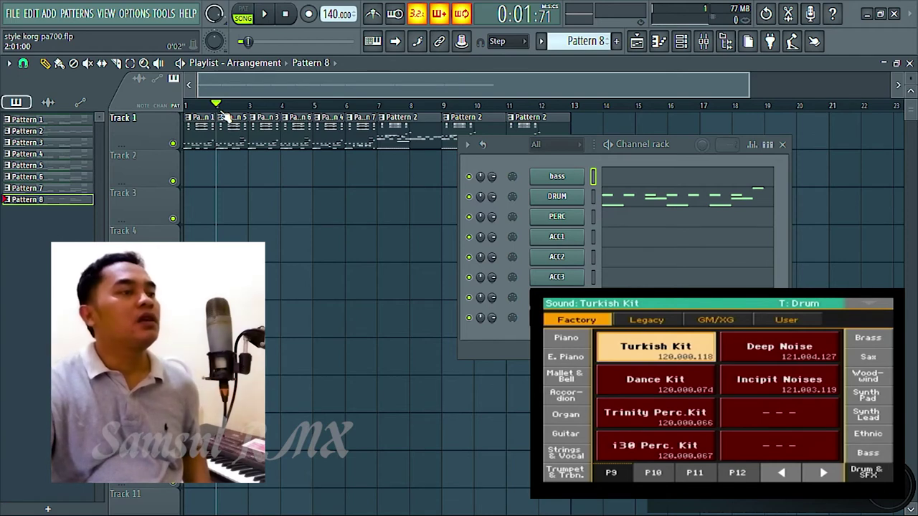
drag(222, 111, 248, 121)
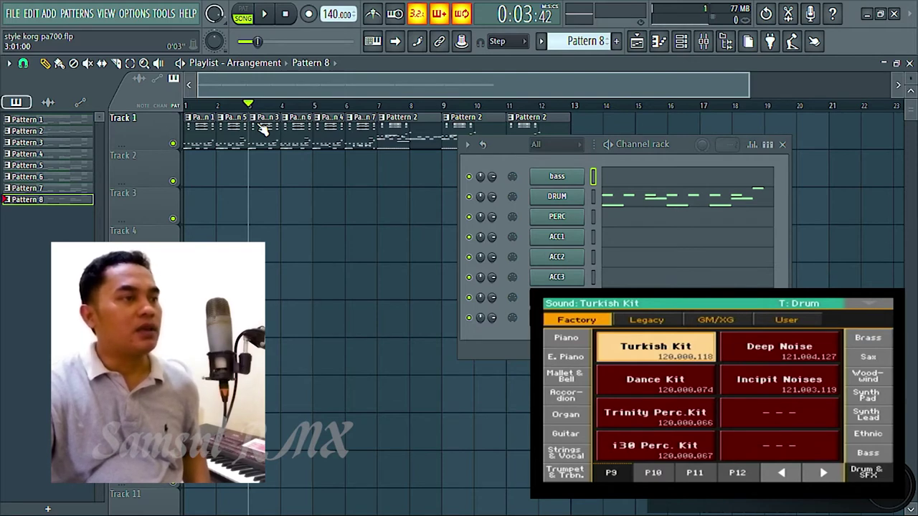
drag(263, 128, 281, 129)
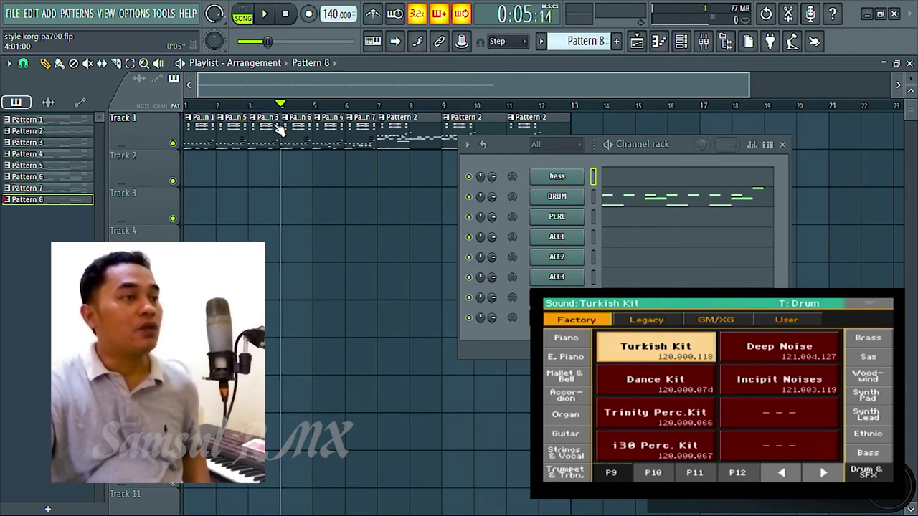
drag(281, 129, 373, 148)
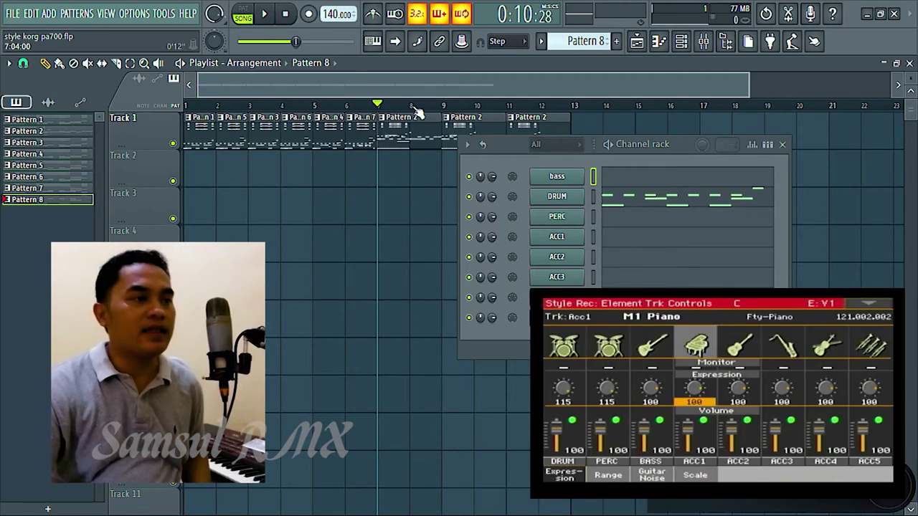
Move the Channel rack clear of the Track 1 clips and select the Pattern 2 clip at bar 7
drag(515, 151, 519, 221)
click(405, 134)
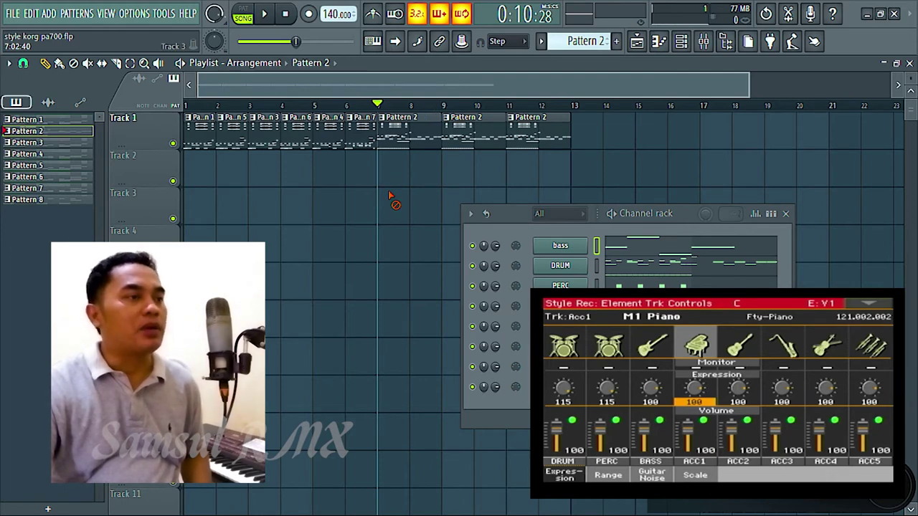
Play the whole arrangement from bar 1 in song mode and stop playback
click(185, 106)
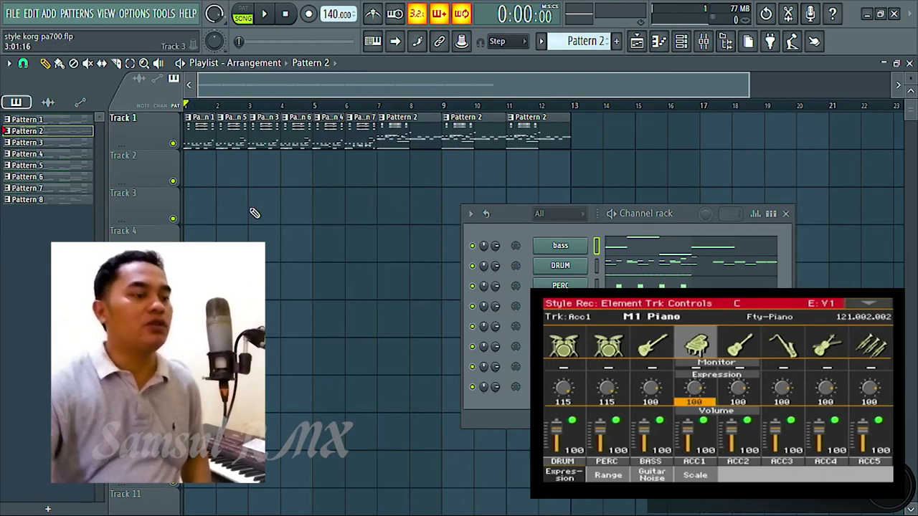
key(space)
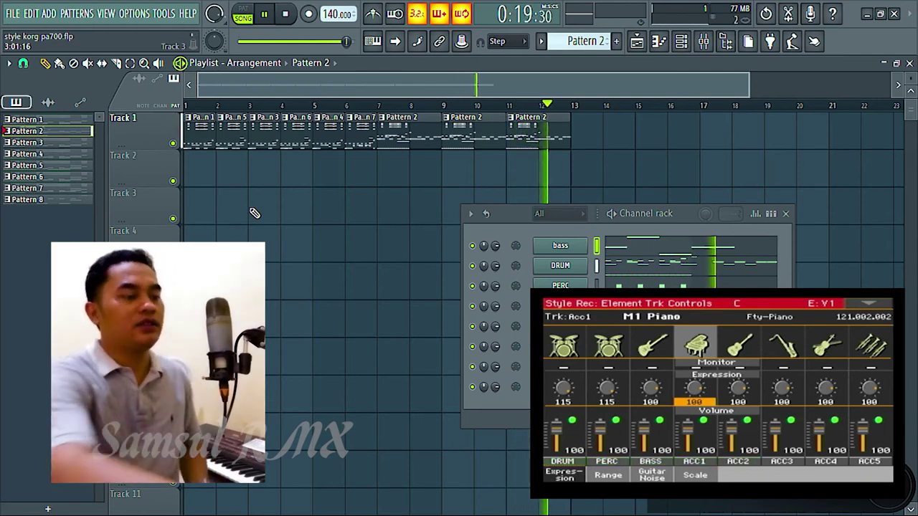
key(space)
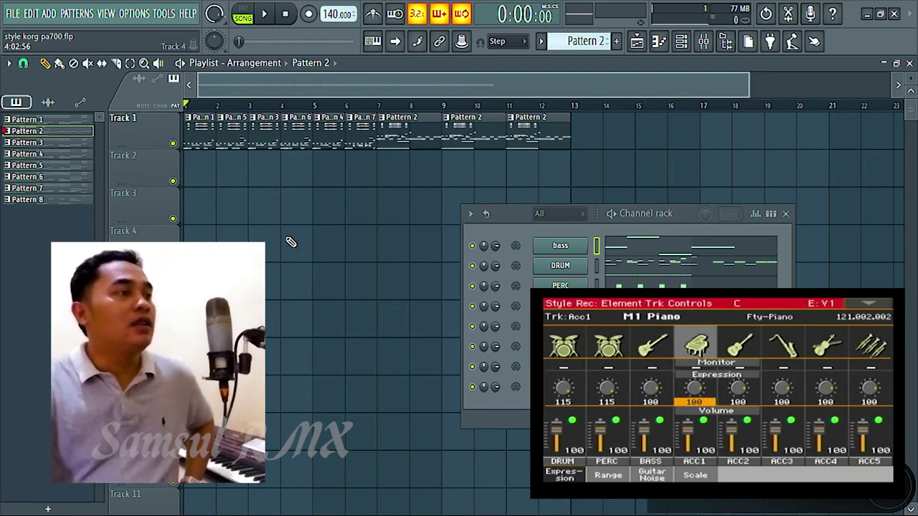
Export the full song as a MIDI file to the Documents folder, overwriting style korg pa700 remix manual.mid
click(12, 14)
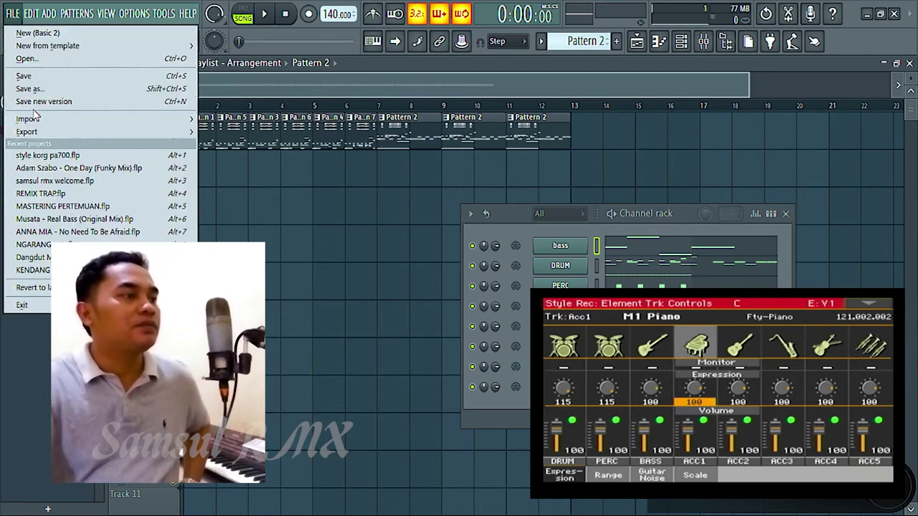
mouse_move(43, 132)
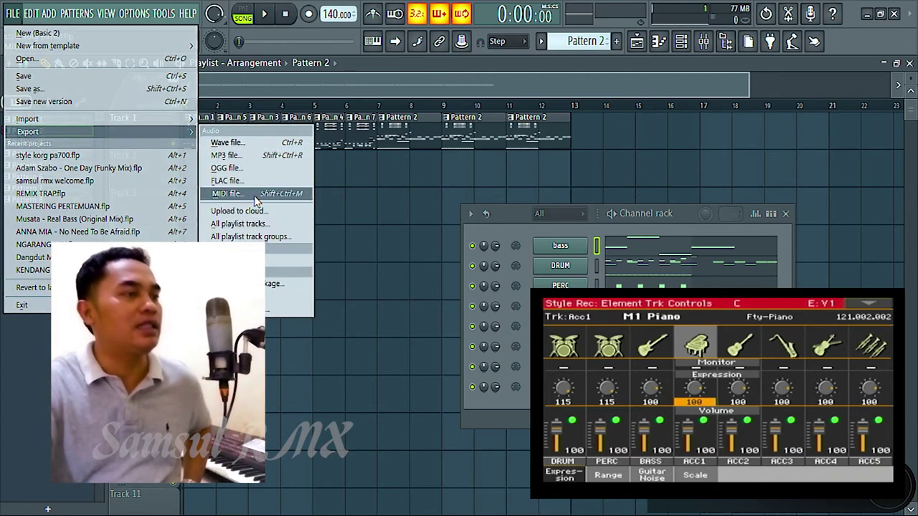
click(256, 195)
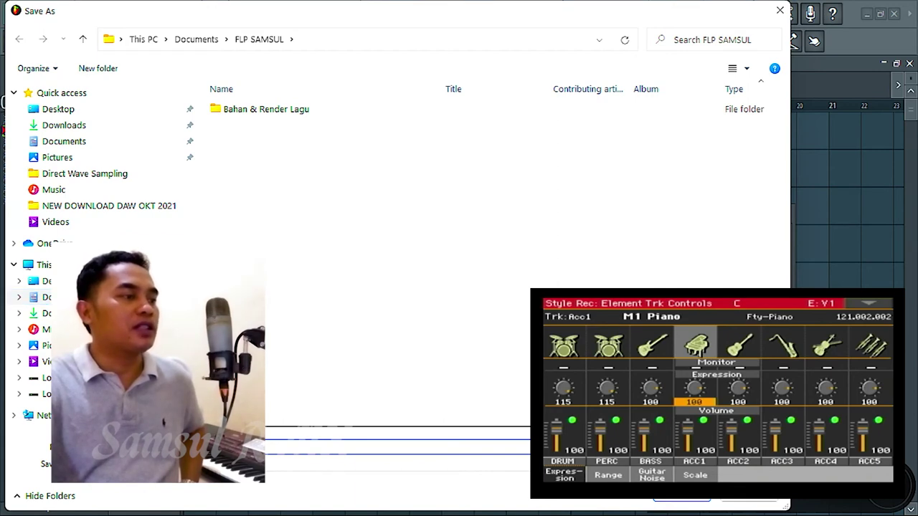
click(63, 297)
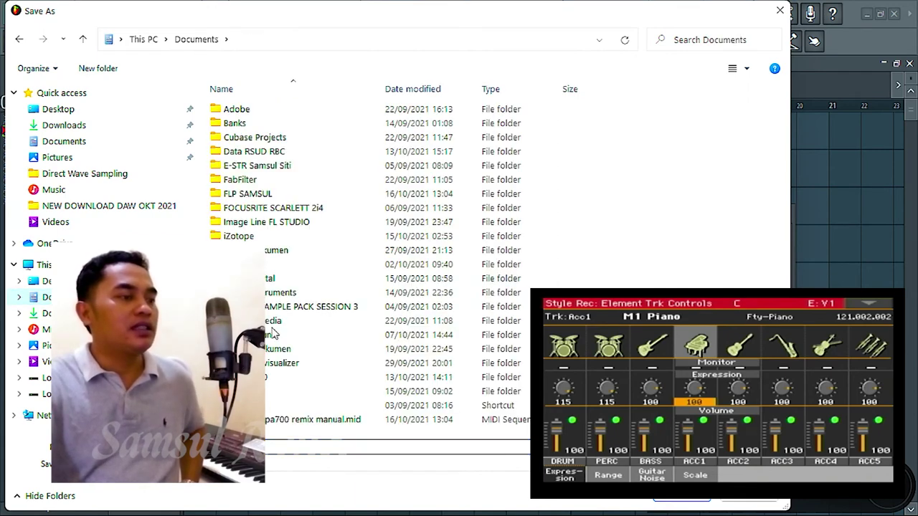
click(306, 424)
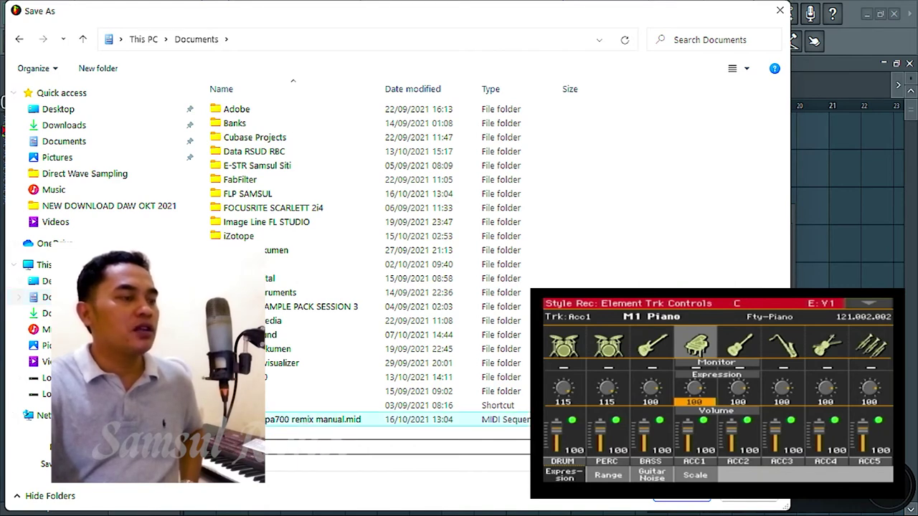
click(674, 495)
click(497, 269)
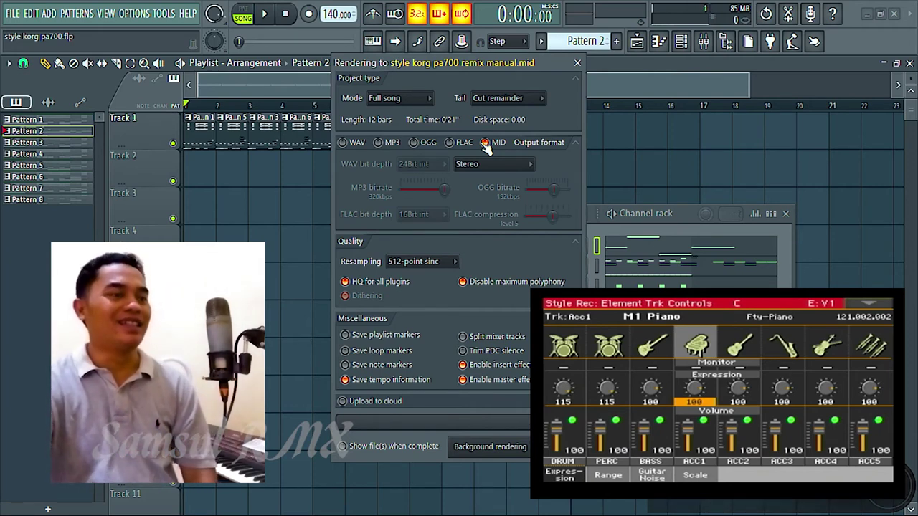
click(553, 447)
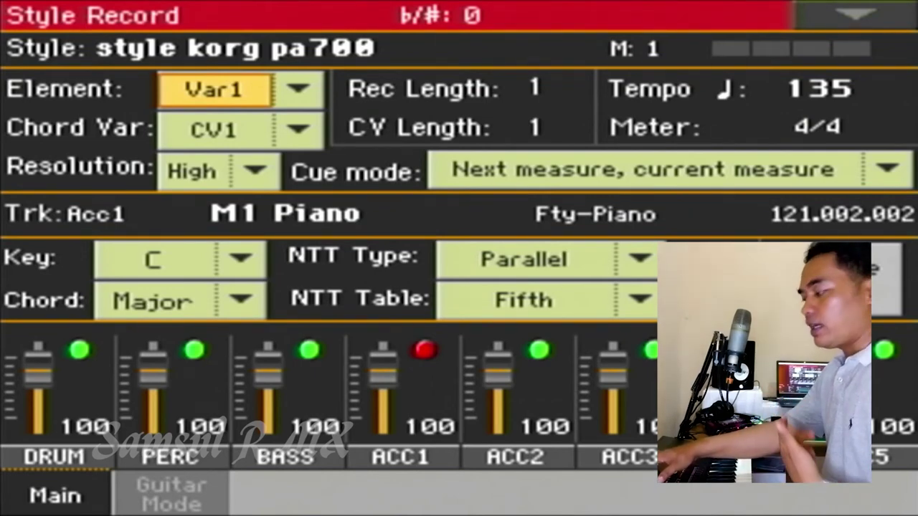
On the Korg Pa700, write the style as style korg pa700 to bank Usr01-User 1, slot 46, overwriting the existing one
click(855, 15)
click(605, 62)
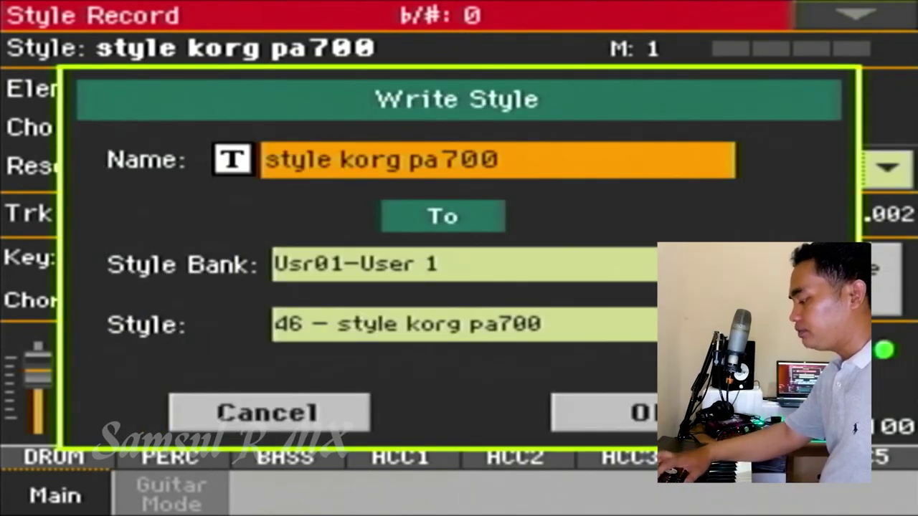
click(605, 412)
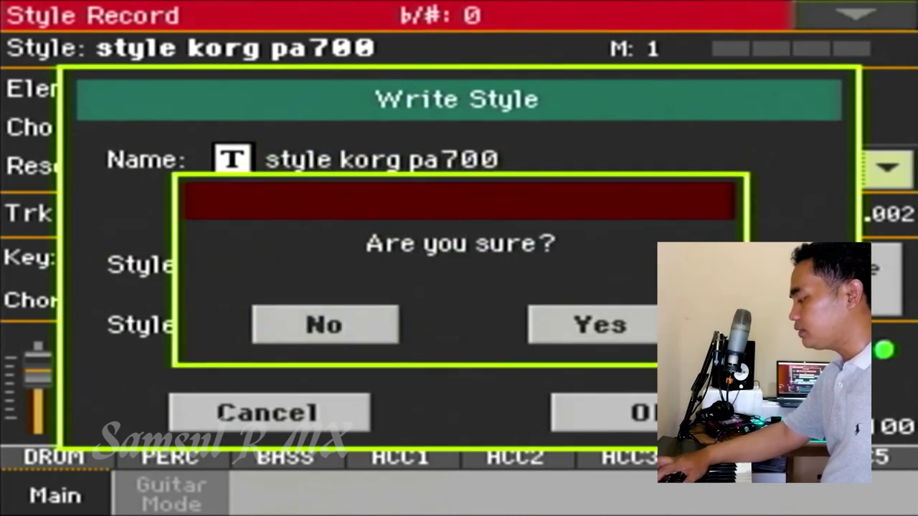
click(598, 323)
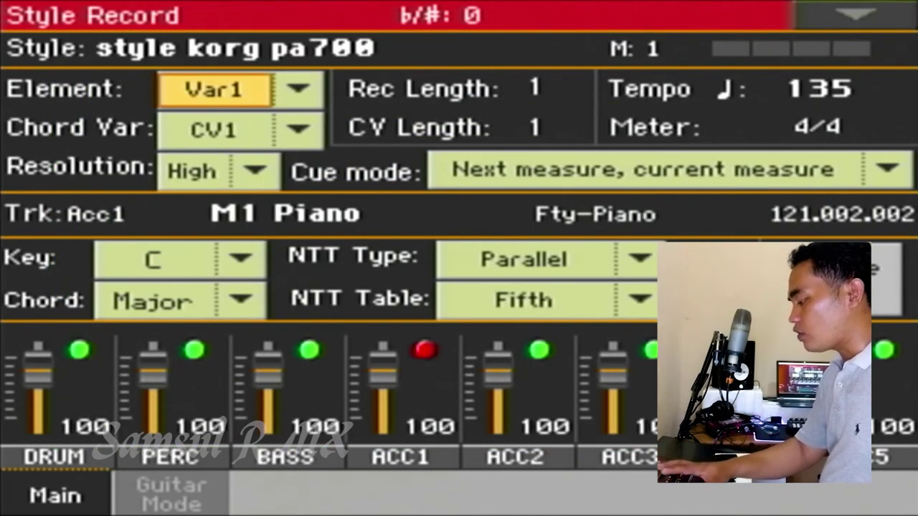
Examine which sounds are assigned to the Drum and Perc tracks in the style's Element Track Controls
key(Menu)
click(158, 154)
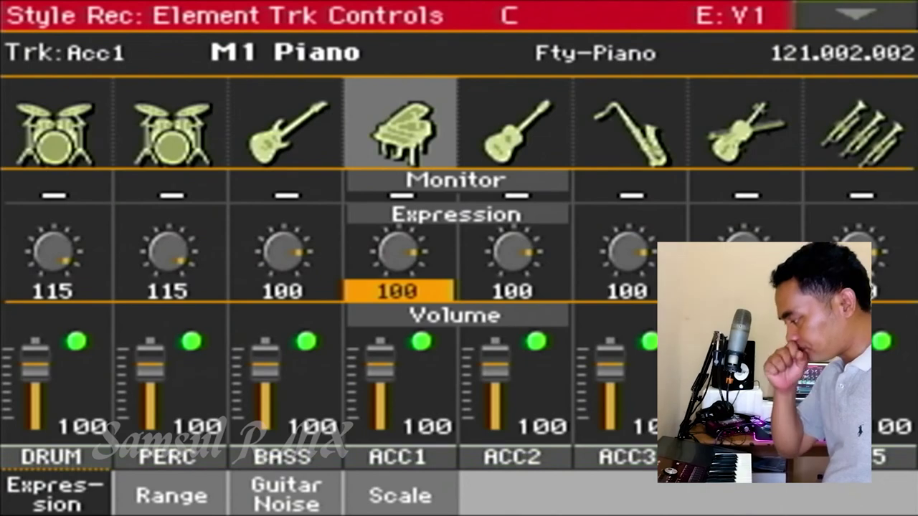
click(170, 133)
click(56, 133)
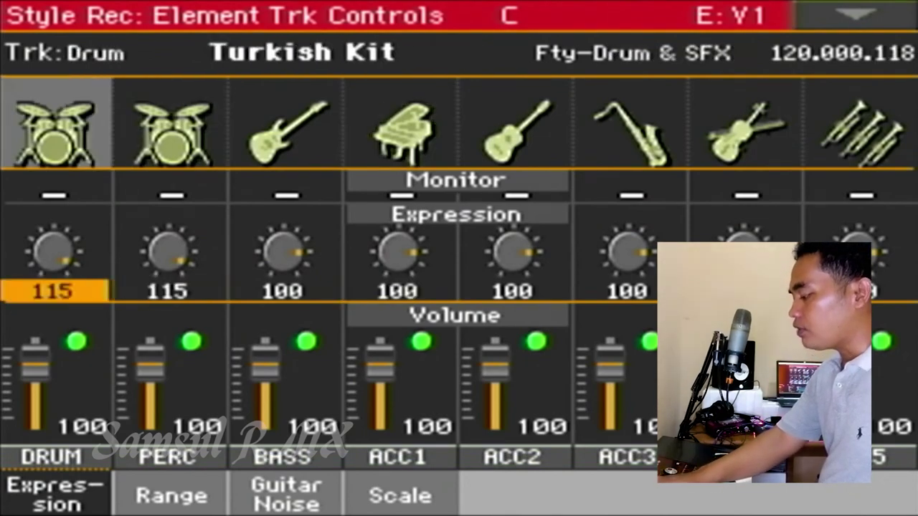
click(56, 133)
key(Escape)
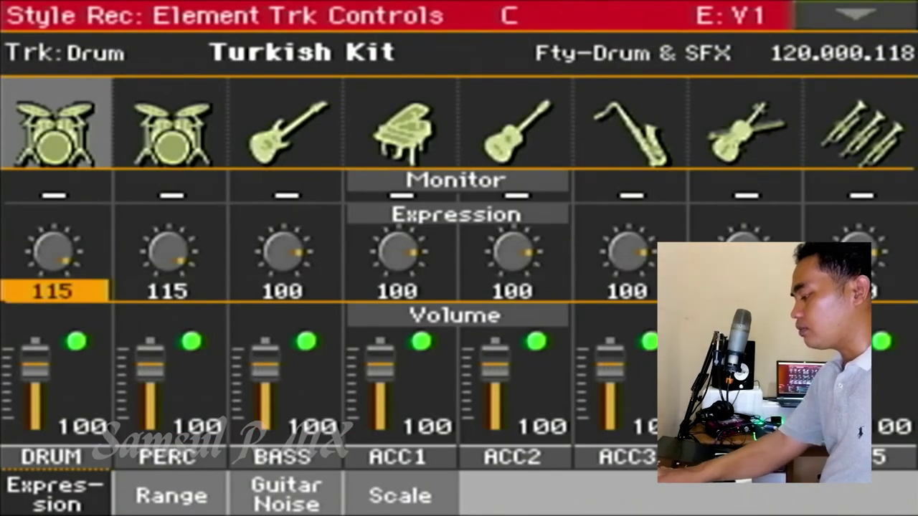
click(56, 132)
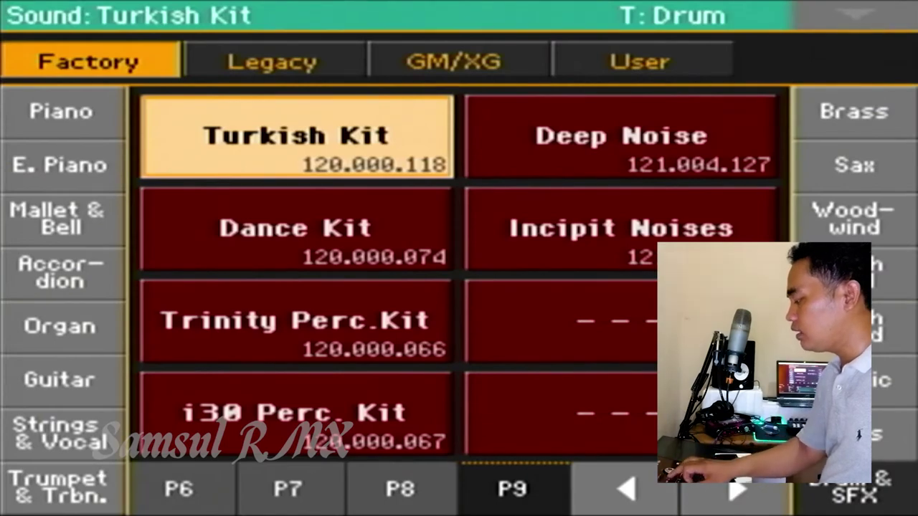
key(Escape)
click(171, 133)
key(Escape)
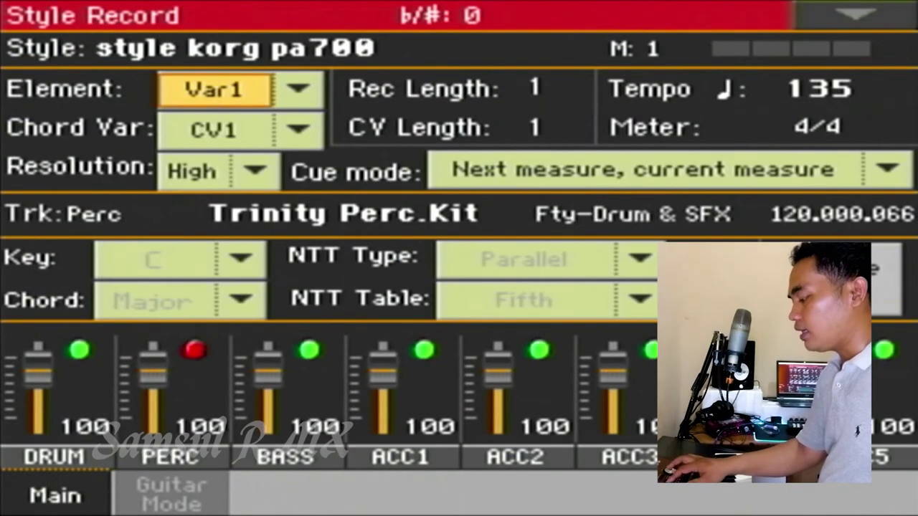
Leave Style Record and load the MIDI song style korg pa700 remix manual from KORG DISK into the song player
key(Escape)
click(601, 338)
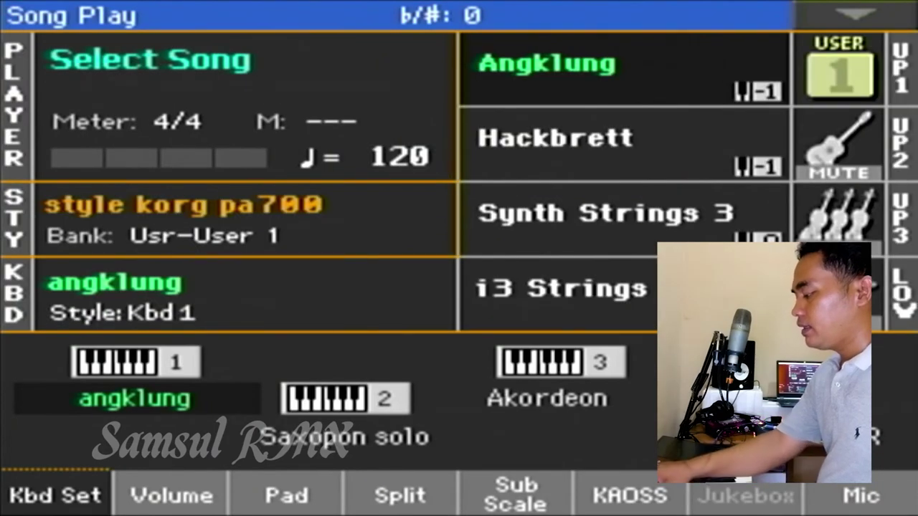
click(150, 60)
click(320, 172)
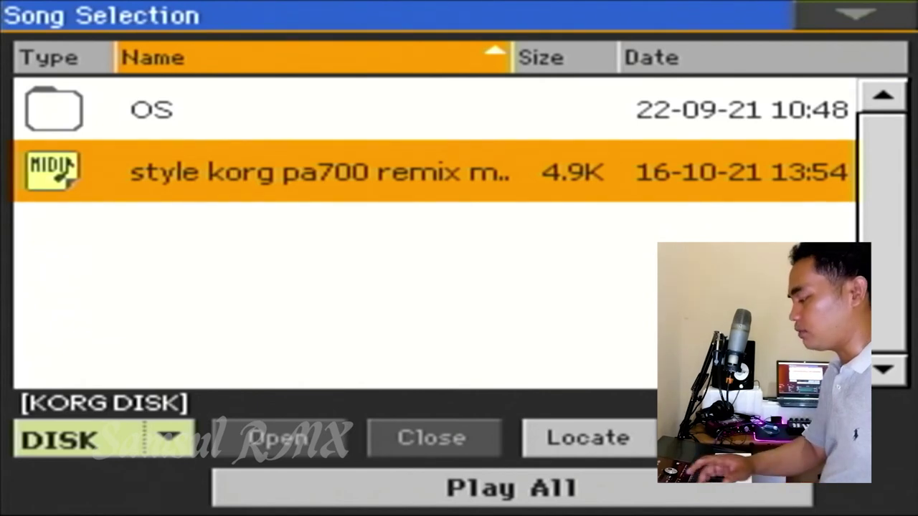
click(745, 438)
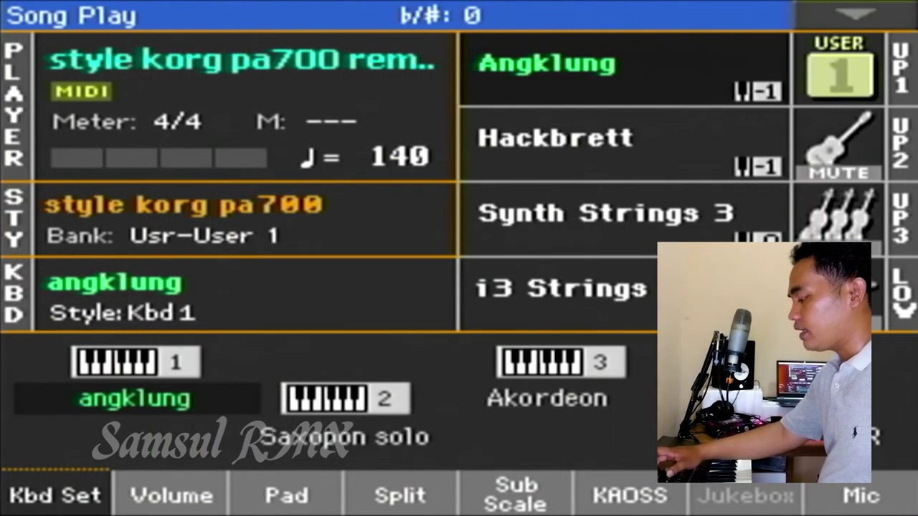